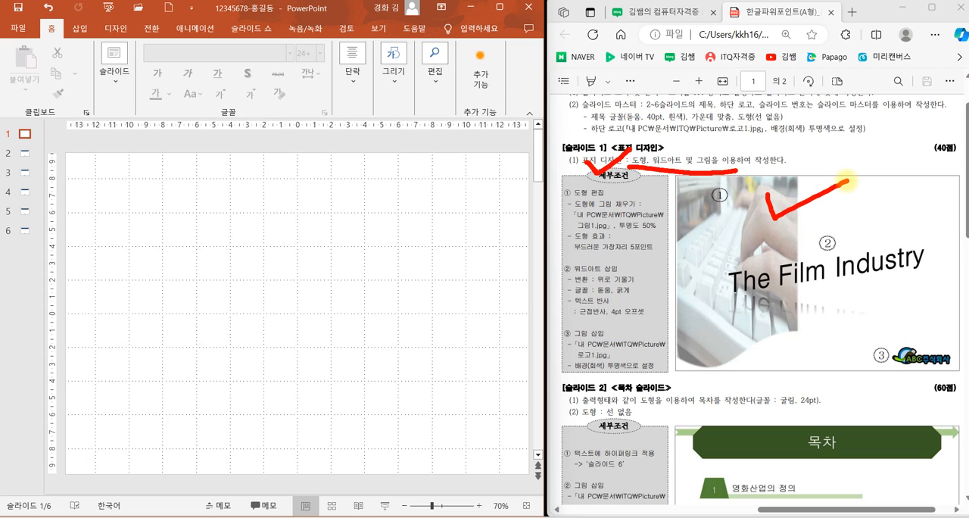
# Step: Draw a Flowchart: Document shape covering the left half of slide 1 at full slide height
pyautogui.click(278, 172)
pyautogui.press('Escape')
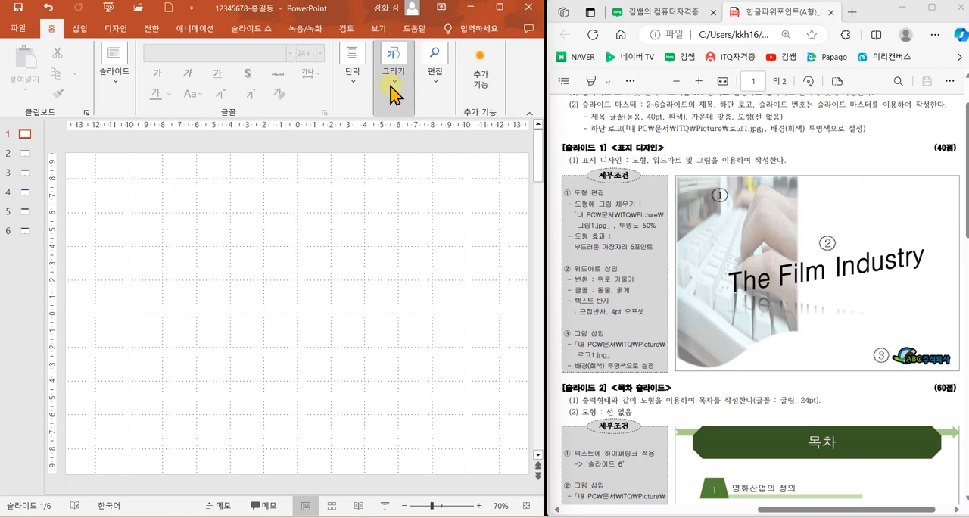
pyautogui.click(391, 86)
pyautogui.click(460, 160)
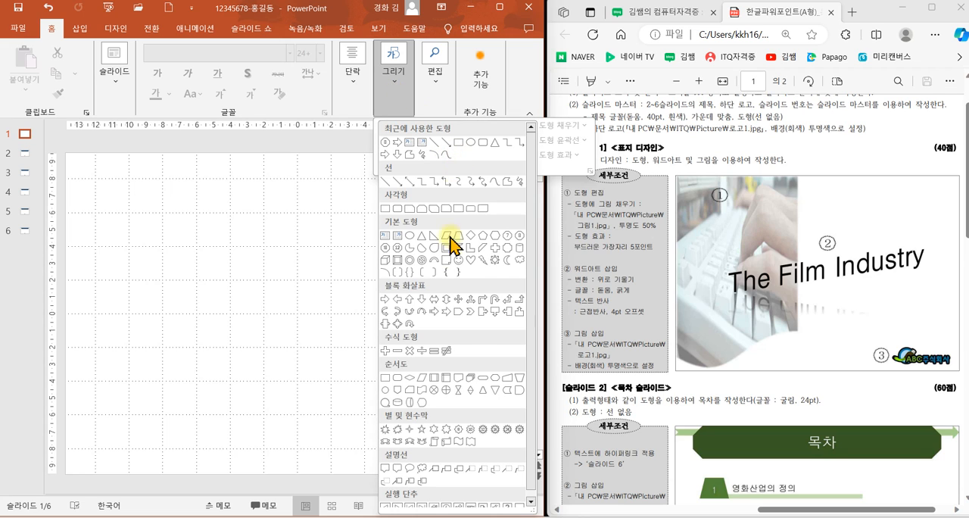
pyautogui.click(459, 379)
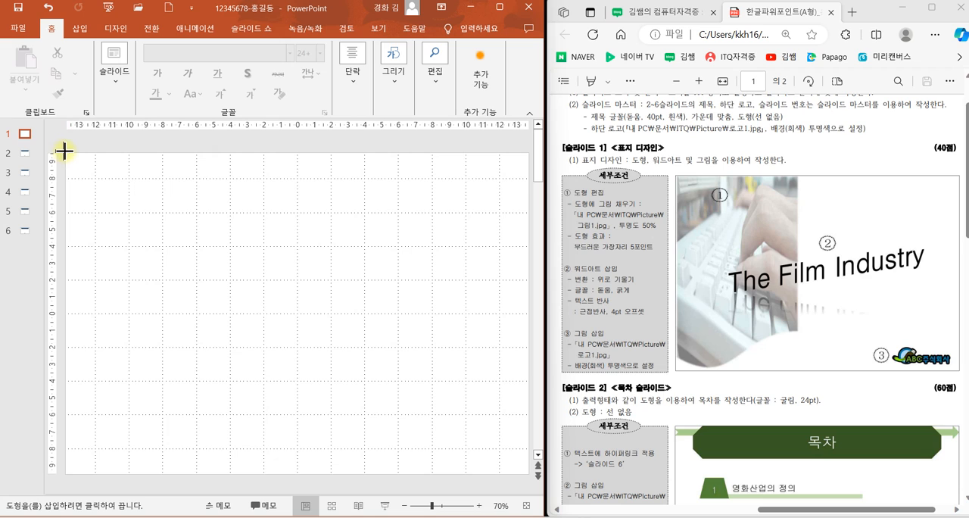
pyautogui.moveTo(64, 152); pyautogui.dragTo(296, 472)
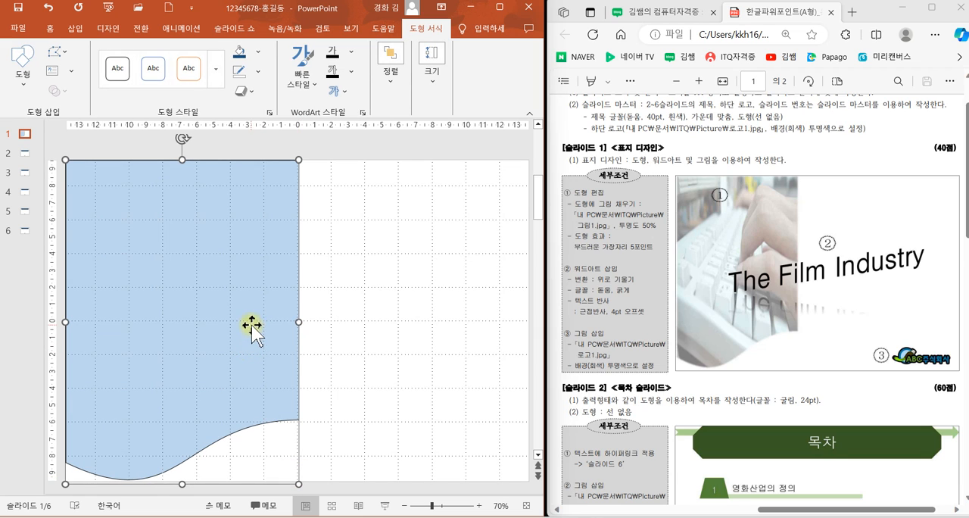
# Step: Fill the document shape with the picture 그림1 from the ITQ Pitcure folder, working offline
pyautogui.click(258, 51)
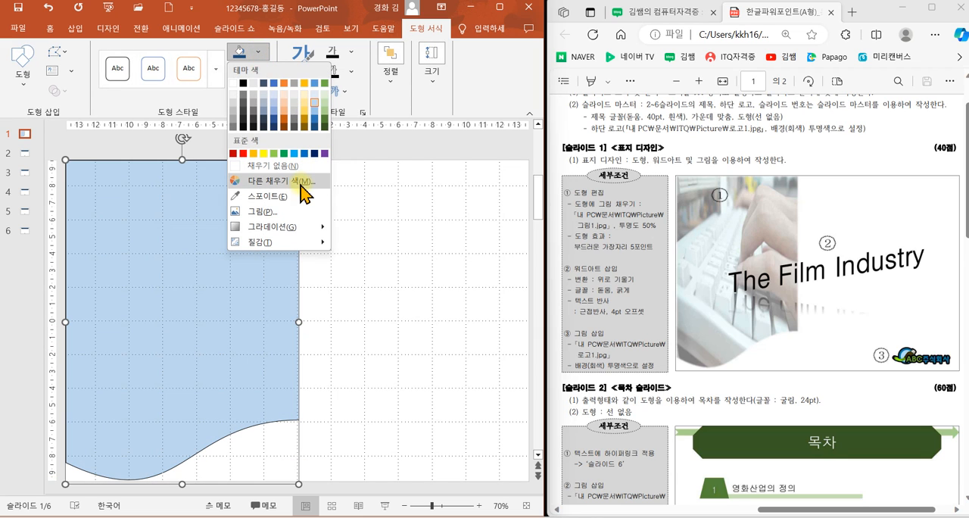
pyautogui.click(278, 223)
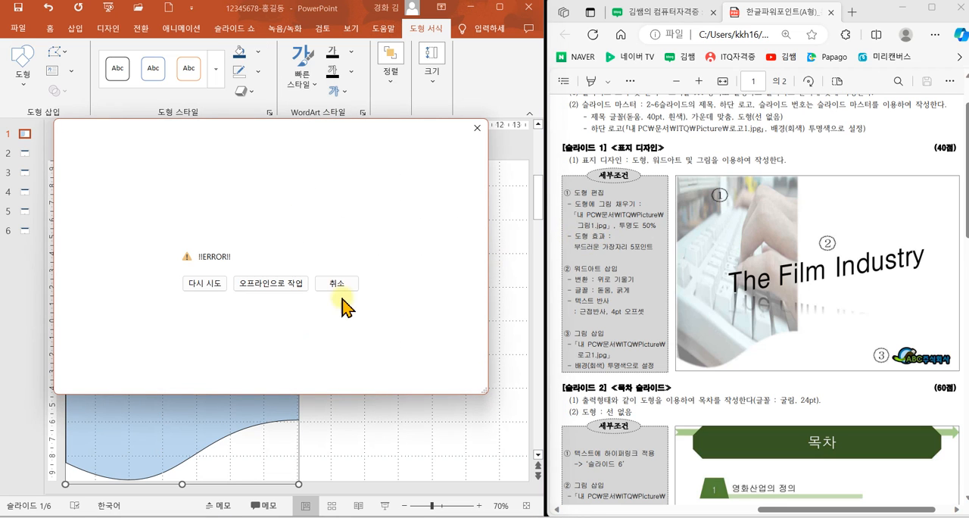
pyautogui.click(274, 285)
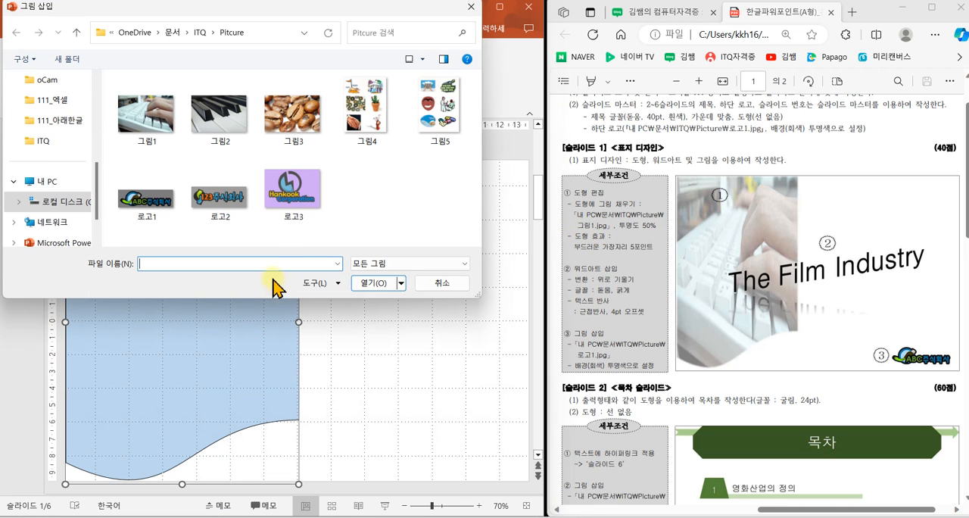
pyautogui.click(155, 130)
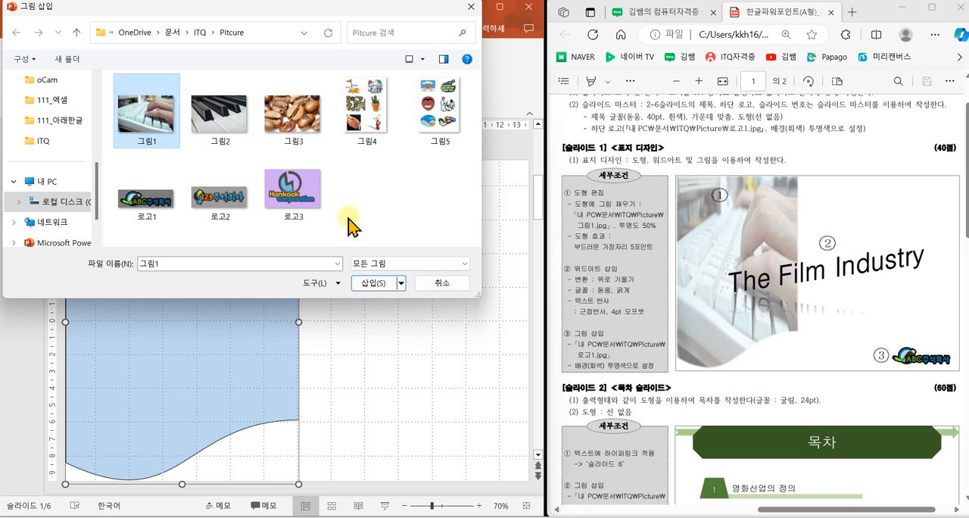
pyautogui.click(370, 283)
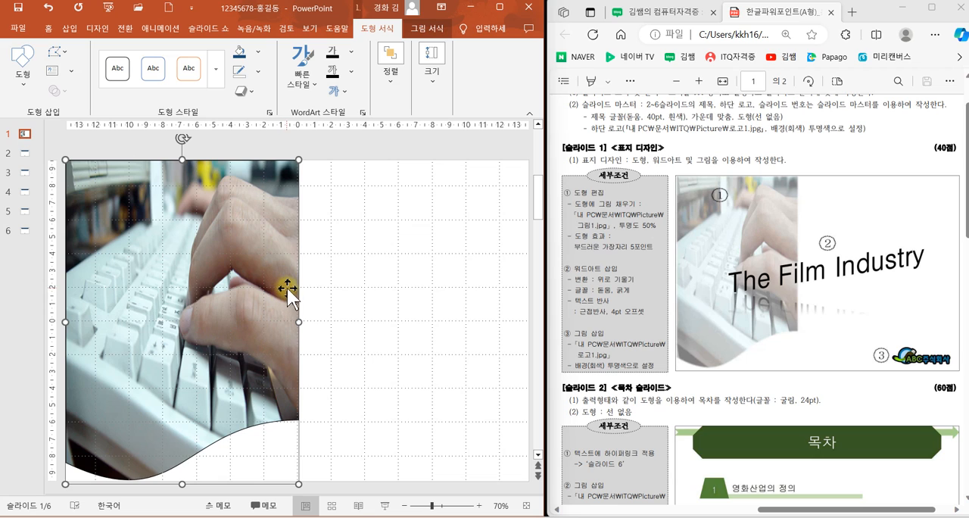
# Step: Set the transparency of the shape's picture fill to 50%
pyautogui.rightClick(236, 268)
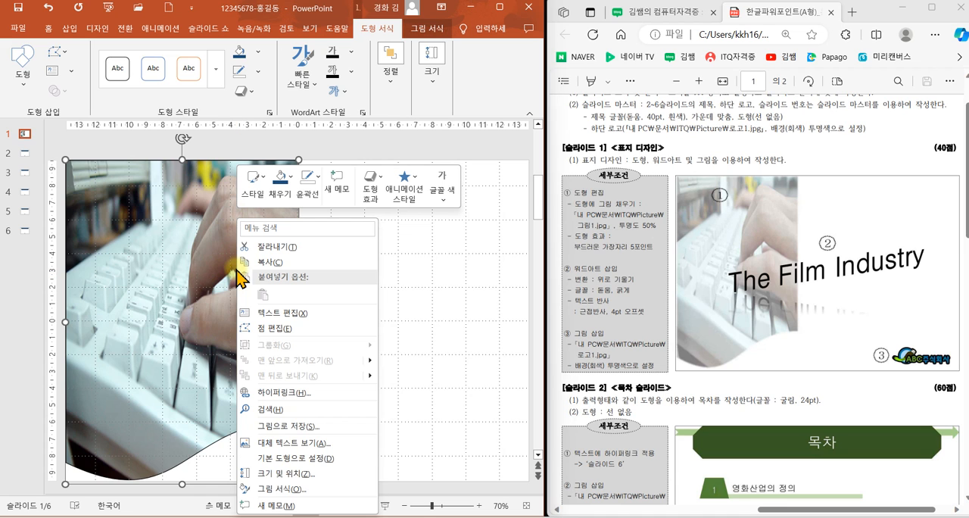
pyautogui.click(300, 489)
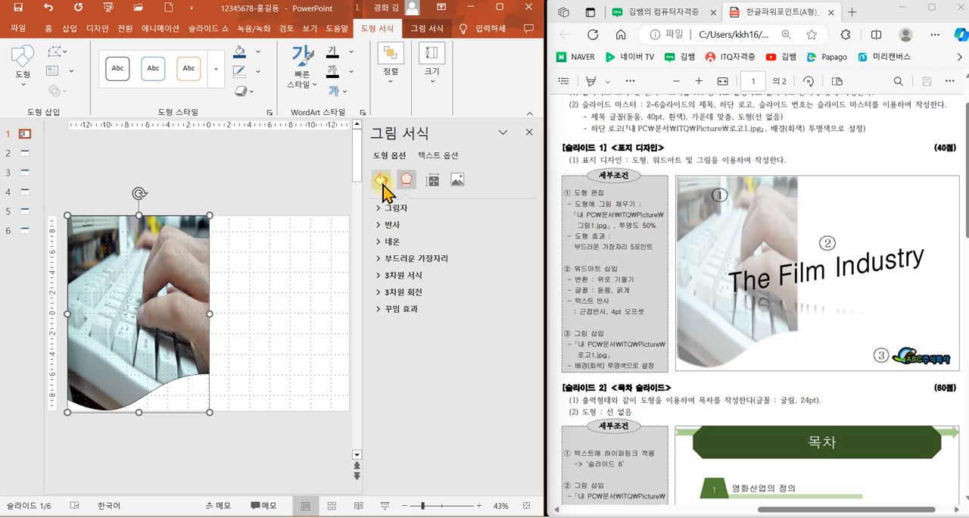
pyautogui.click(382, 180)
pyautogui.click(389, 208)
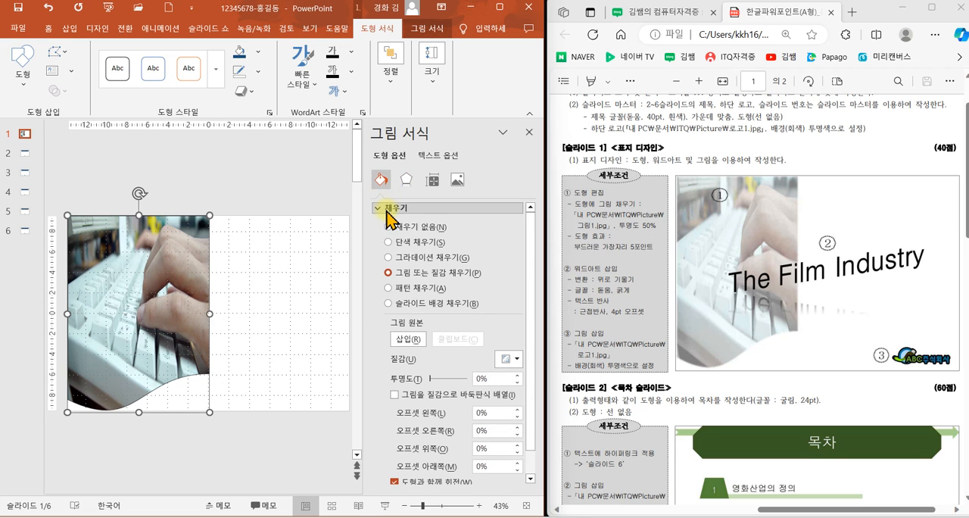
pyautogui.click(477, 378)
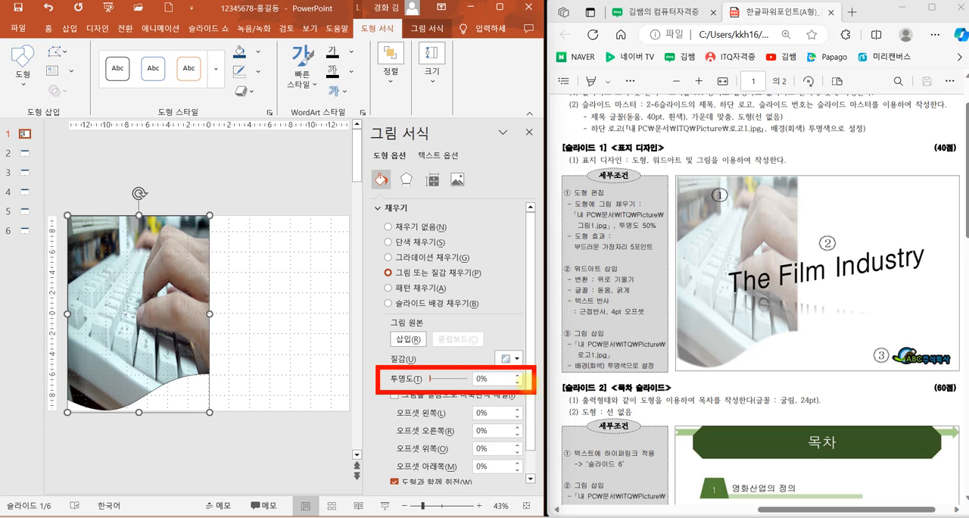
pyautogui.moveTo(370, 162); pyautogui.dragTo(413, 132)
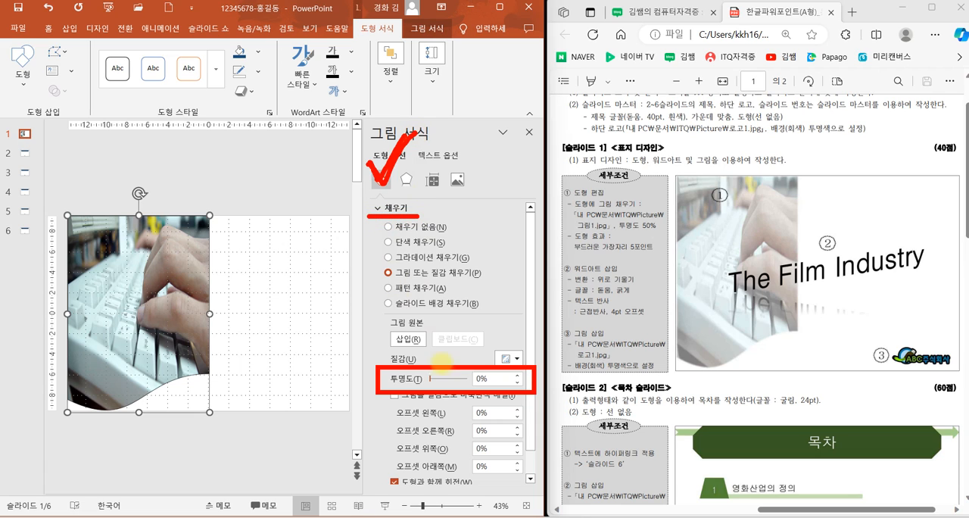
pyautogui.press('Escape')
pyautogui.moveTo(498, 379); pyautogui.dragTo(452, 381)
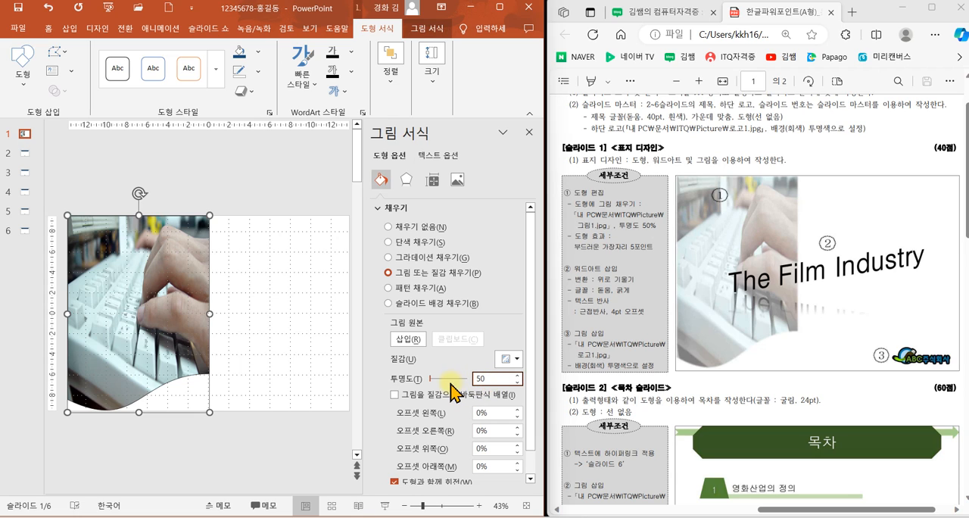
pyautogui.press('Return')
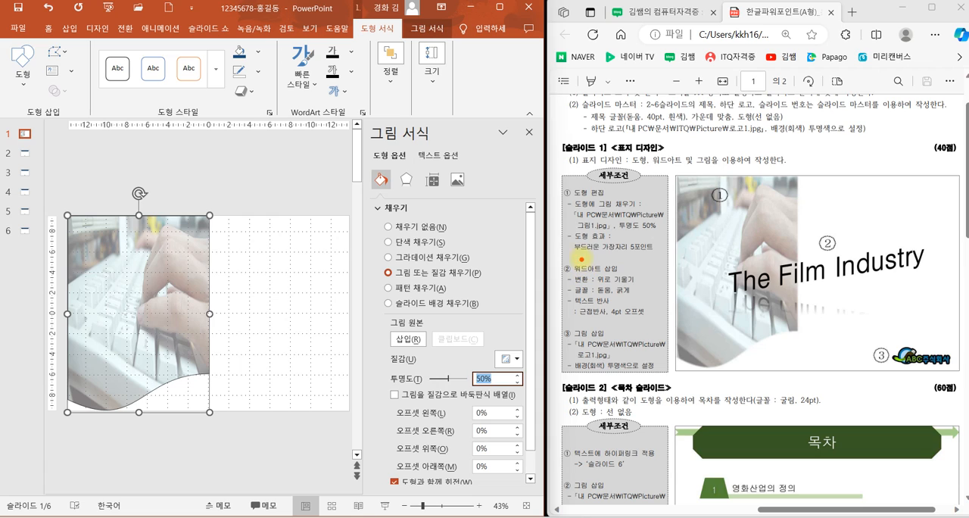
# Step: Apply the 2.5 pt soft edges preset to the picture-filled shape and close the formatting options
pyautogui.moveTo(567, 231); pyautogui.dragTo(663, 259)
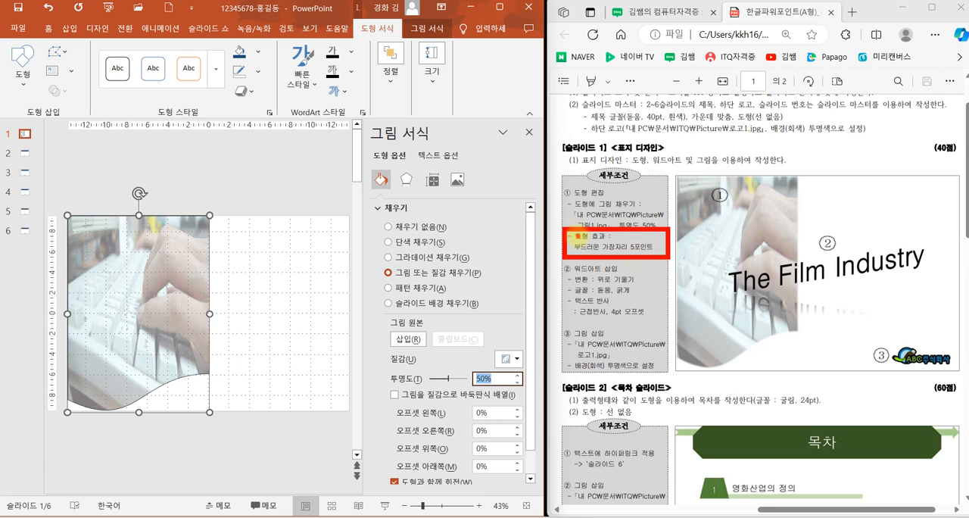
pyautogui.moveTo(405, 177); pyautogui.dragTo(446, 128)
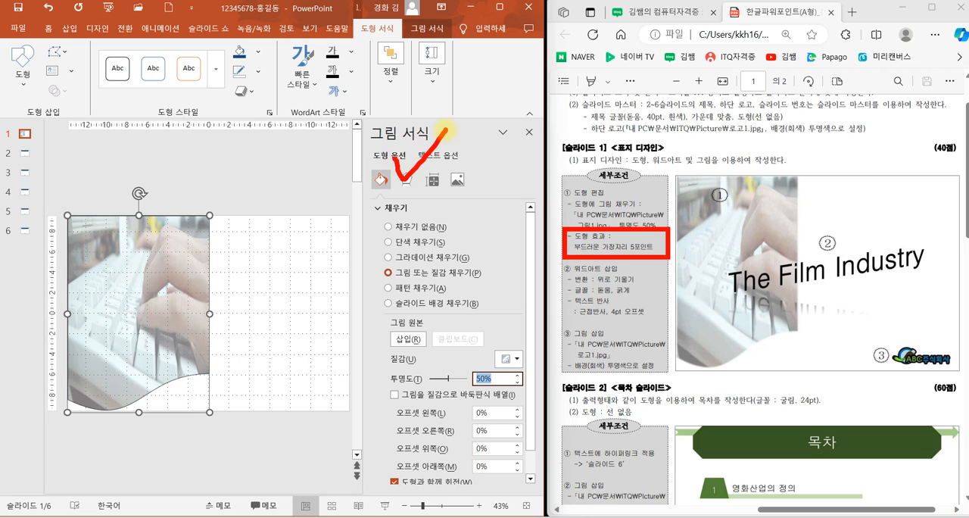
pyautogui.click(404, 182)
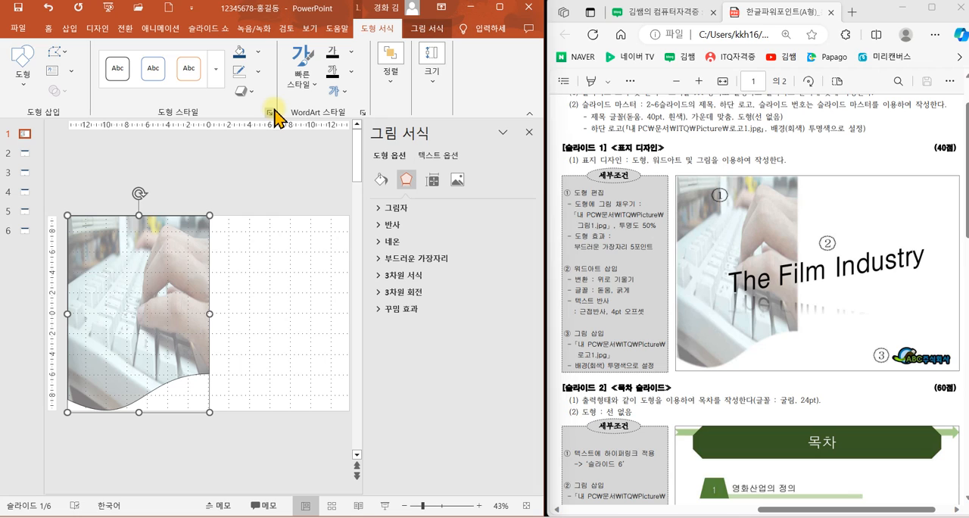
pyautogui.moveTo(270, 110)
pyautogui.mouseDown()
pyautogui.moveTo(215, 97)
pyautogui.moveTo(271, 106)
pyautogui.mouseUp()
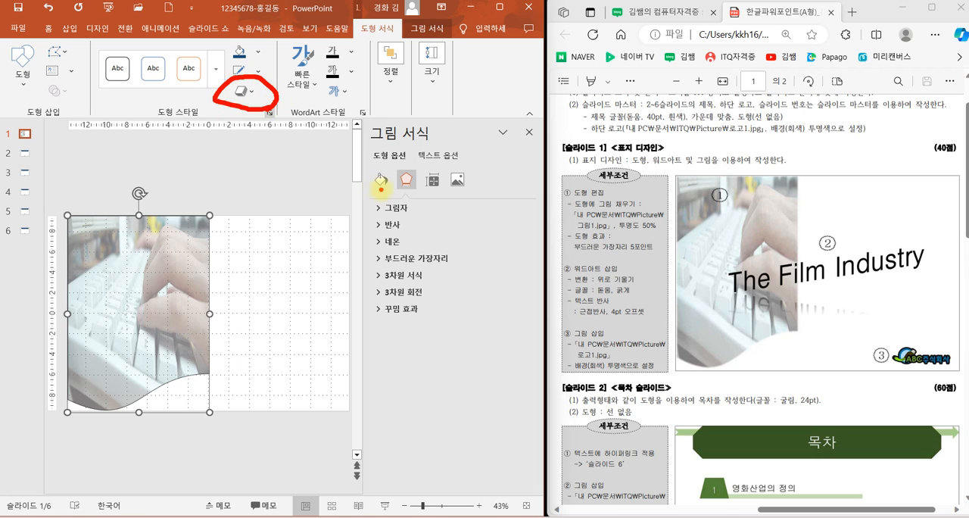
pyautogui.click(381, 180)
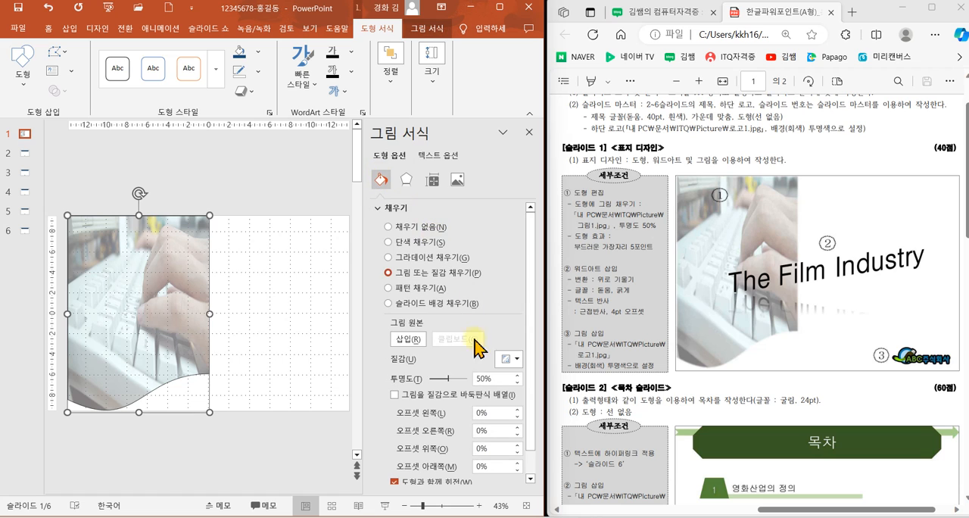
pyautogui.click(406, 180)
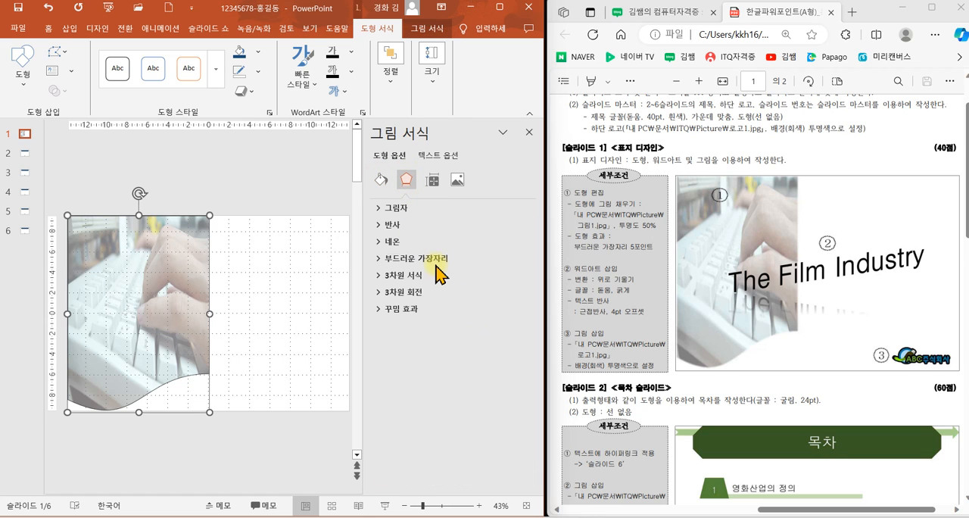
pyautogui.click(458, 259)
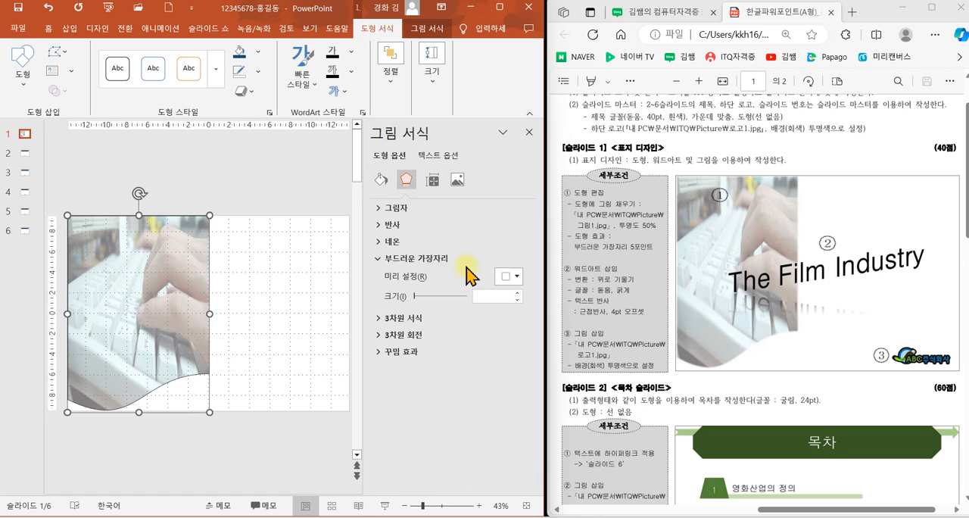
pyautogui.click(508, 276)
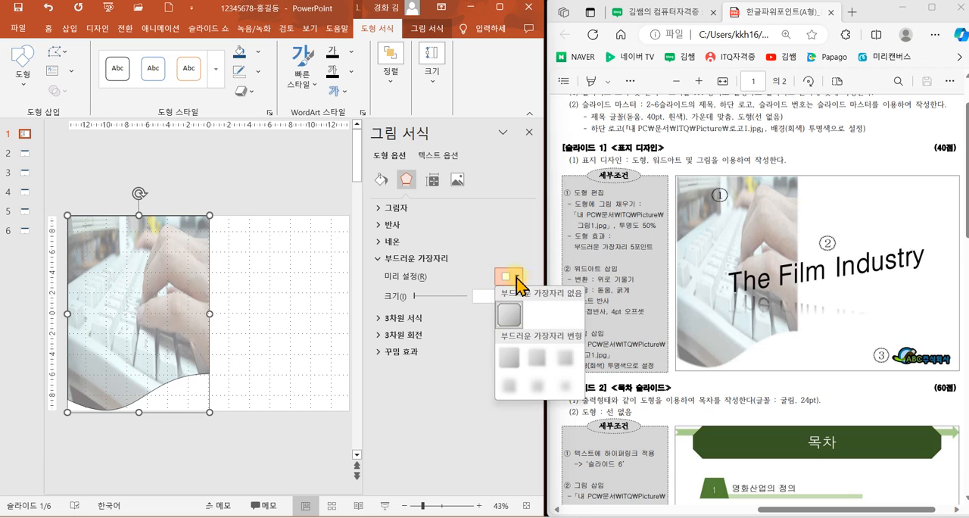
pyautogui.click(535, 356)
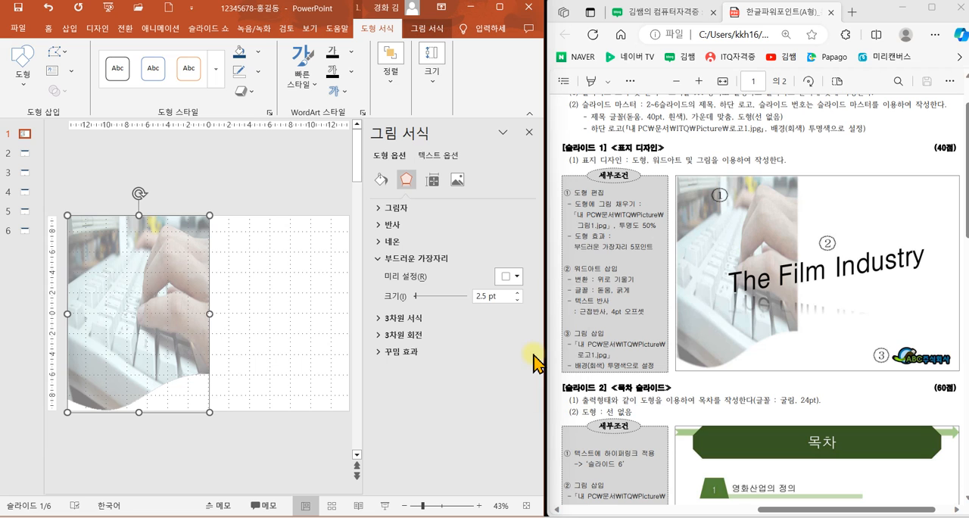
pyautogui.click(528, 132)
pyautogui.click(370, 207)
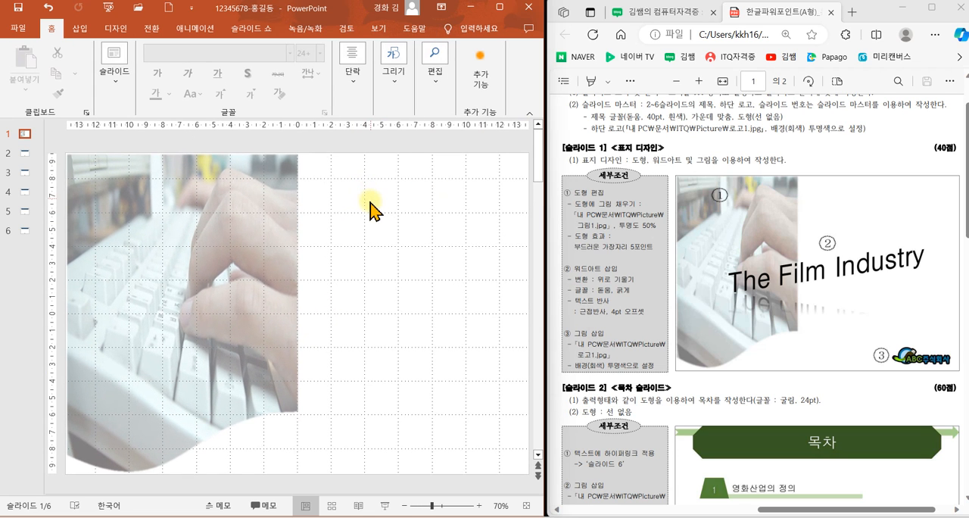
# Step: Shorten the picture-filled shape slightly by moving its bottom edge up, and deselect it
pyautogui.click(199, 376)
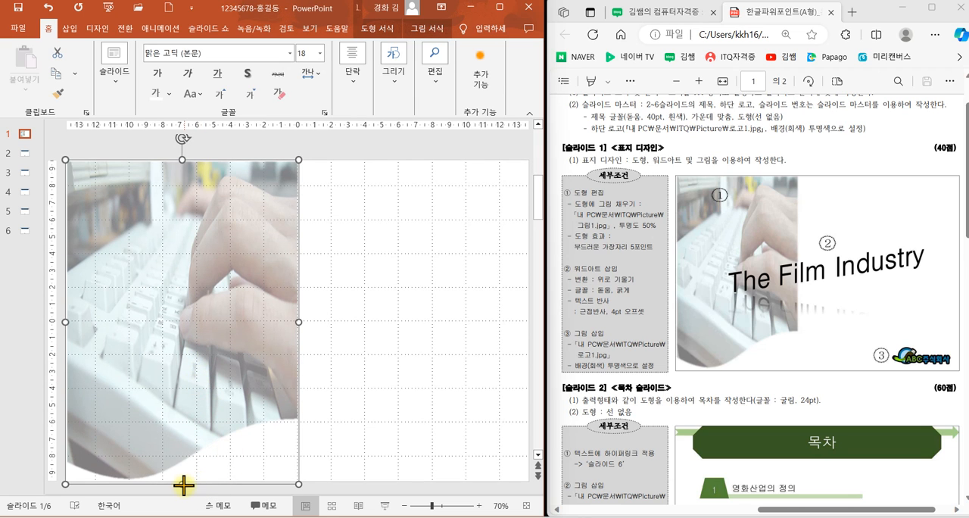
pyautogui.moveTo(182, 484); pyautogui.dragTo(190, 474)
pyautogui.click(356, 371)
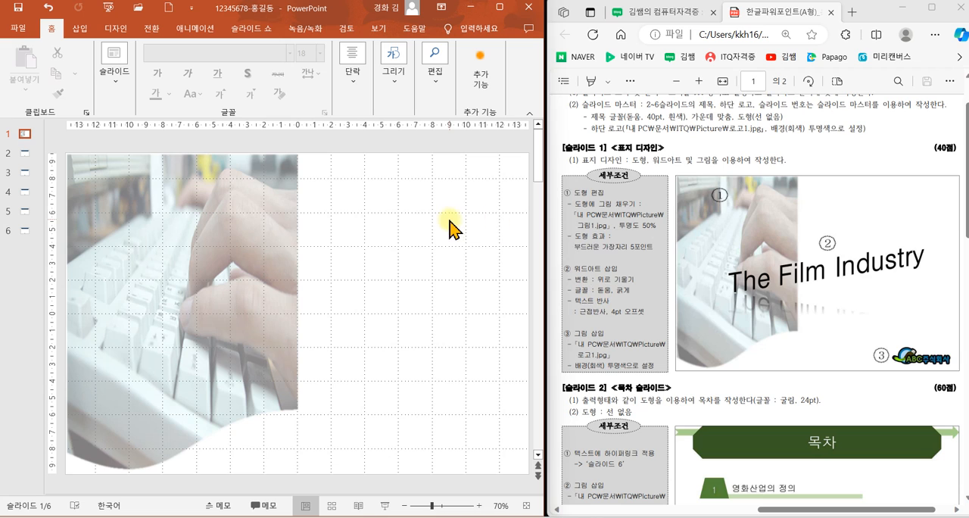
# Step: Insert WordArt on slide 1 in the style with orange accent 2 fill and orange accent 2 outline
pyautogui.click(81, 29)
pyautogui.click(376, 106)
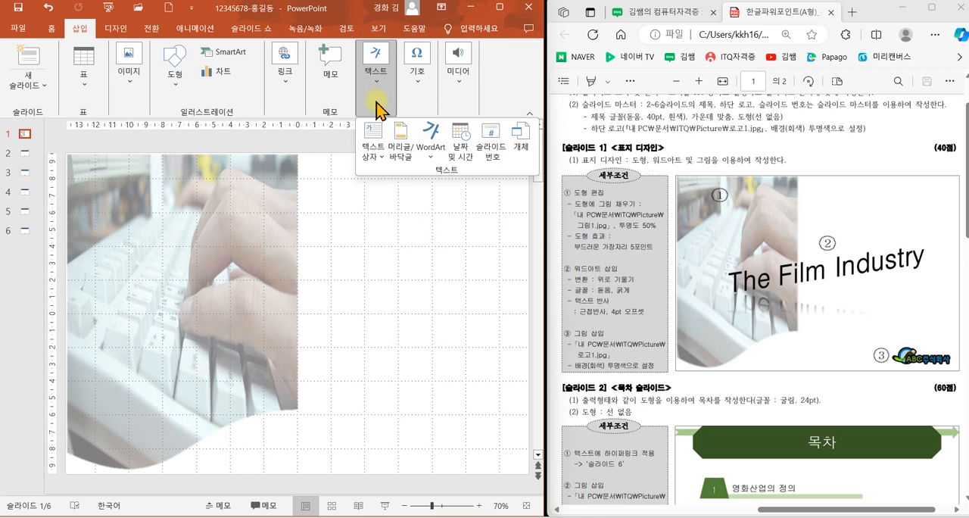
pyautogui.click(432, 160)
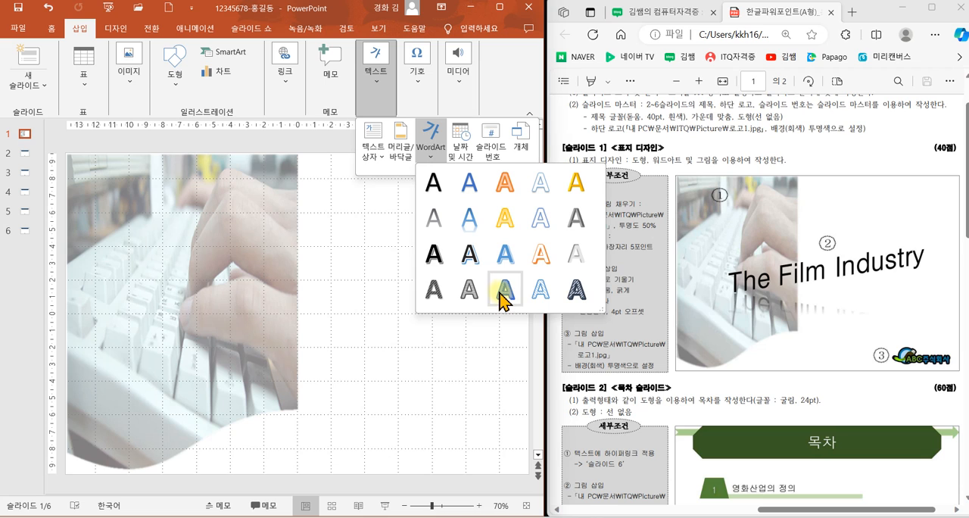
pyautogui.click(507, 196)
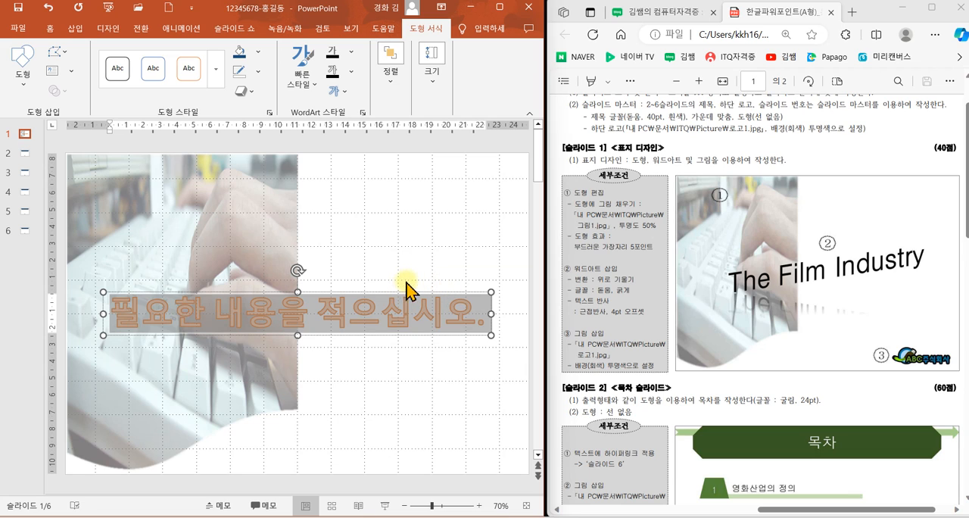
# Step: Clear the WordArt formatting from the selected placeholder text on slide 1
pyautogui.click(311, 89)
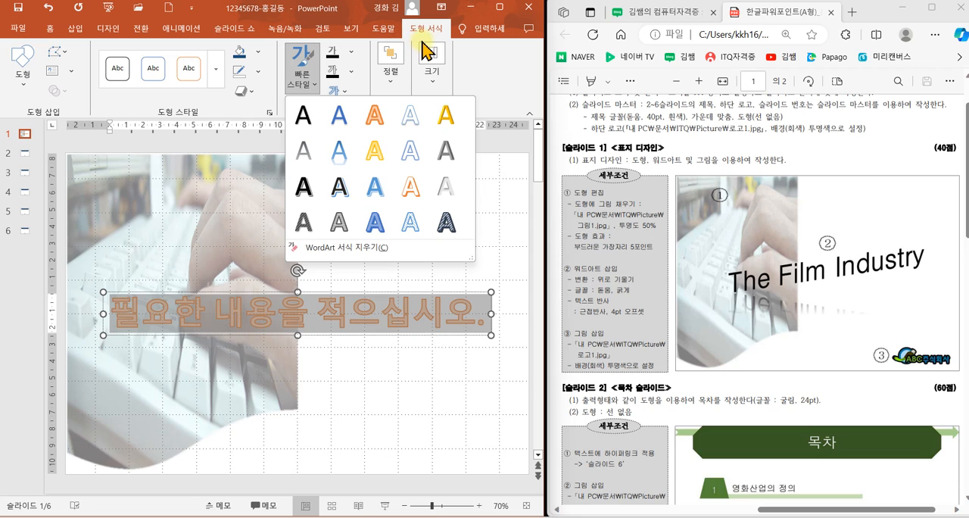
pyautogui.moveTo(413, 16)
pyautogui.mouseDown()
pyautogui.moveTo(435, 32)
pyautogui.moveTo(471, 6)
pyautogui.mouseUp()
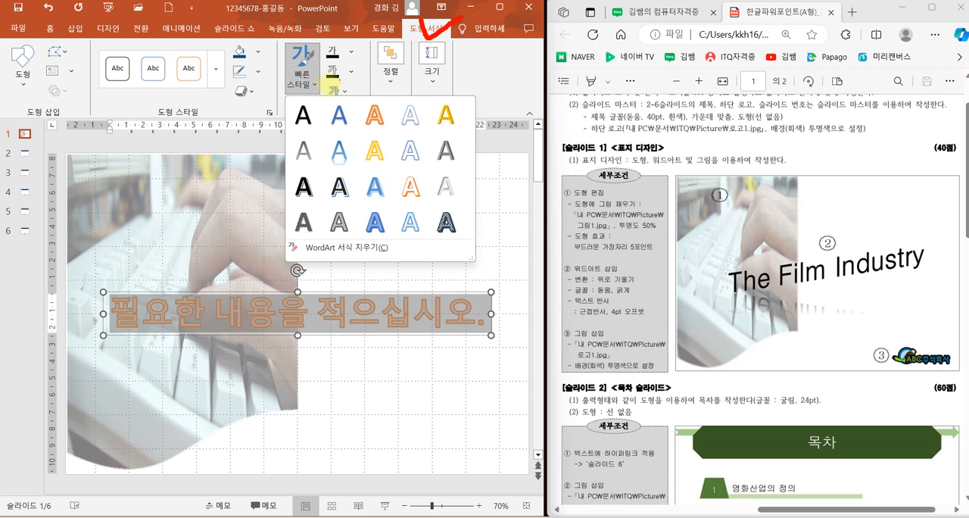
pyautogui.moveTo(316, 93)
pyautogui.mouseDown()
pyautogui.moveTo(285, 103)
pyautogui.moveTo(318, 50)
pyautogui.moveTo(303, 99)
pyautogui.mouseUp()
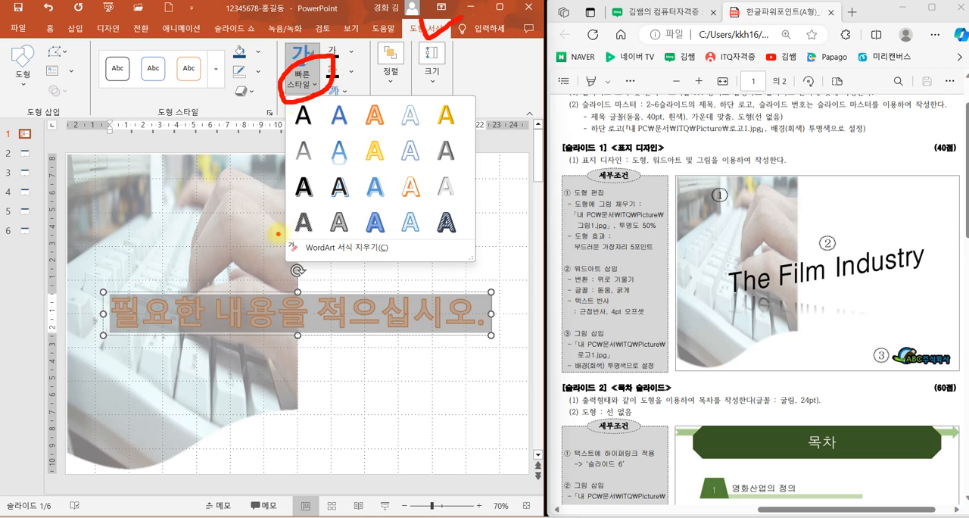
pyautogui.moveTo(278, 234)
pyautogui.mouseDown()
pyautogui.moveTo(372, 259)
pyautogui.moveTo(481, 271)
pyautogui.mouseUp()
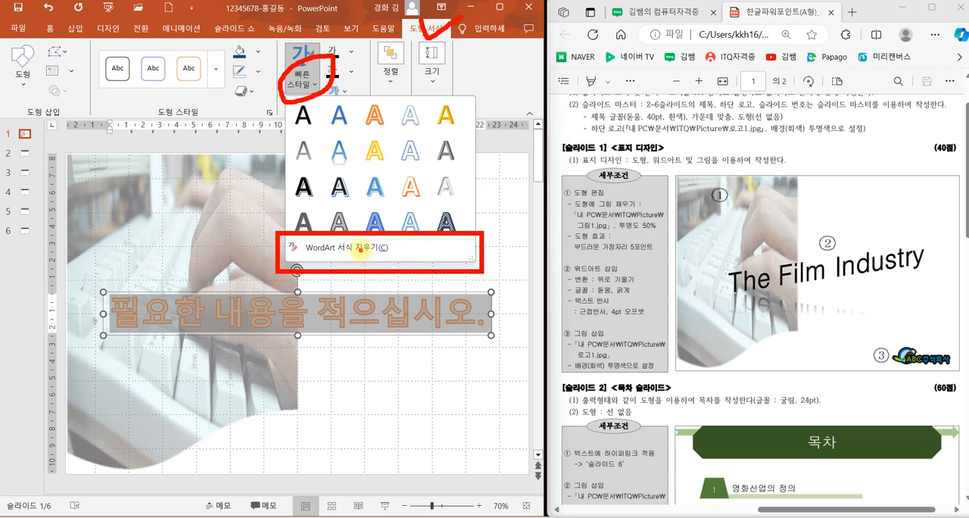
pyautogui.moveTo(402, 255)
pyautogui.mouseDown()
pyautogui.moveTo(421, 240)
pyautogui.moveTo(379, 261)
pyautogui.moveTo(401, 236)
pyautogui.moveTo(426, 247)
pyautogui.mouseUp()
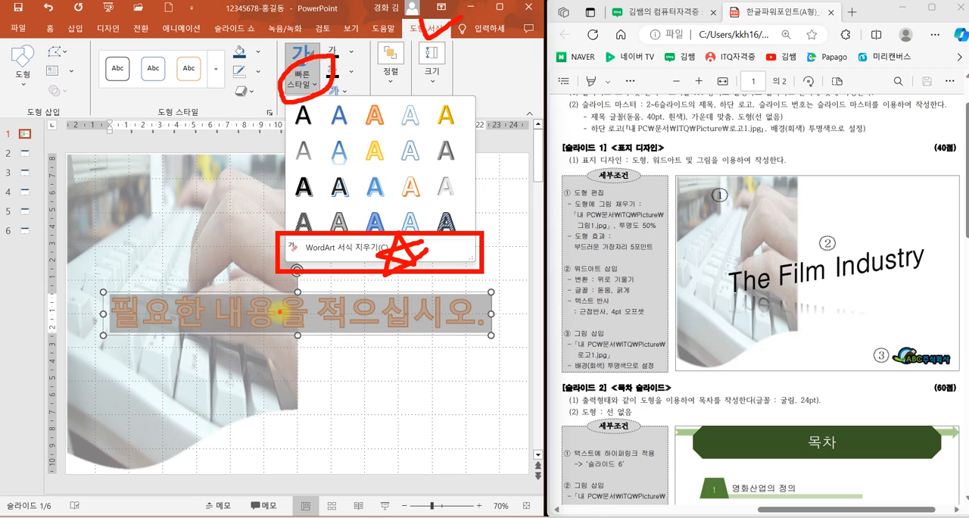
pyautogui.press('Escape')
pyautogui.click(303, 67)
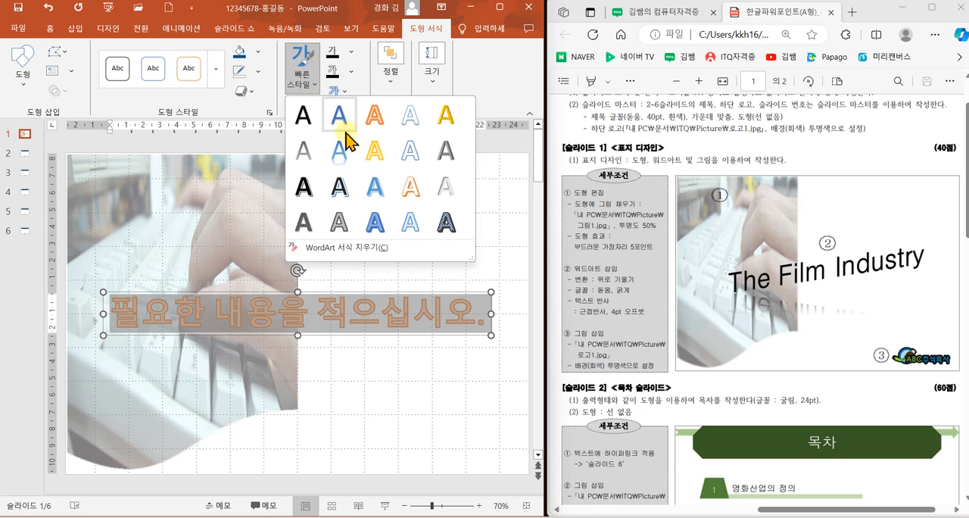
pyautogui.click(341, 247)
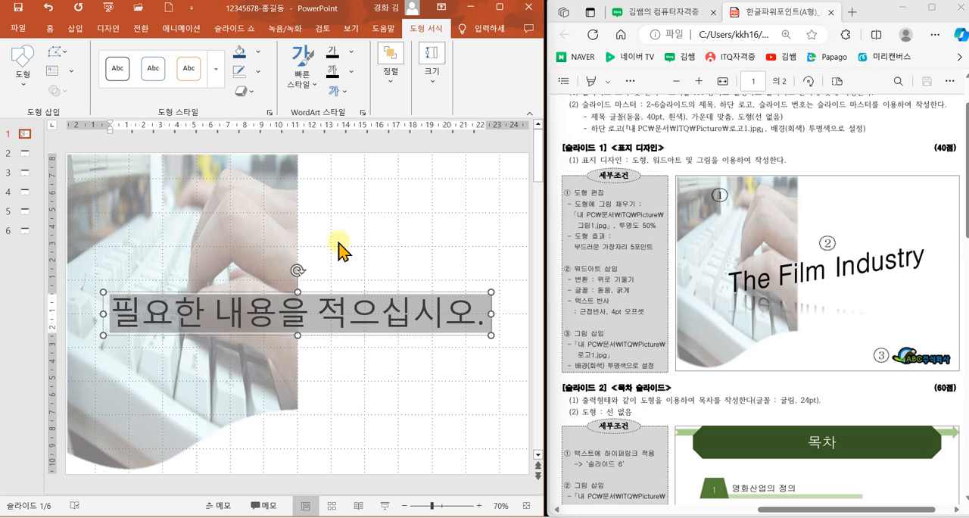
# Step: Replace the WordArt placeholder text with "The Film Industry" and select its box
pyautogui.press('Delete')
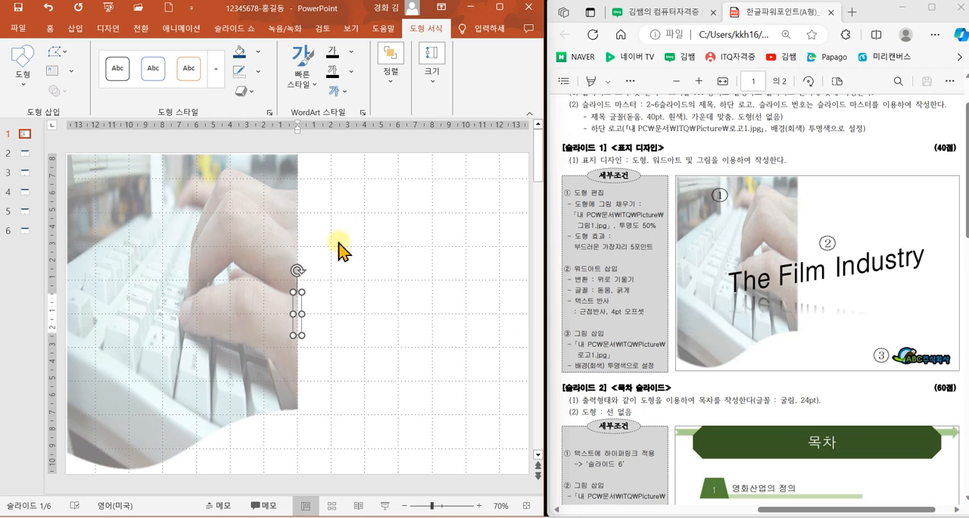
pyautogui.write('T')
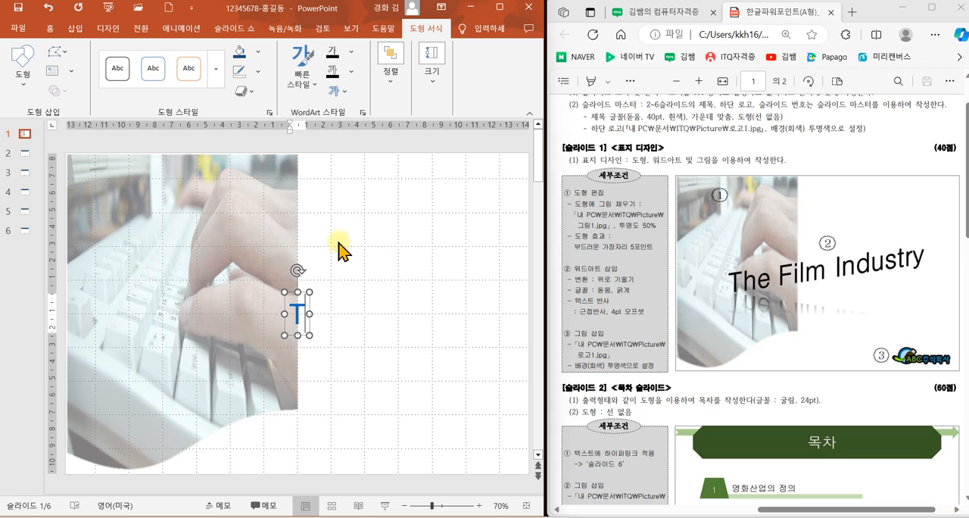
pyautogui.write('he')
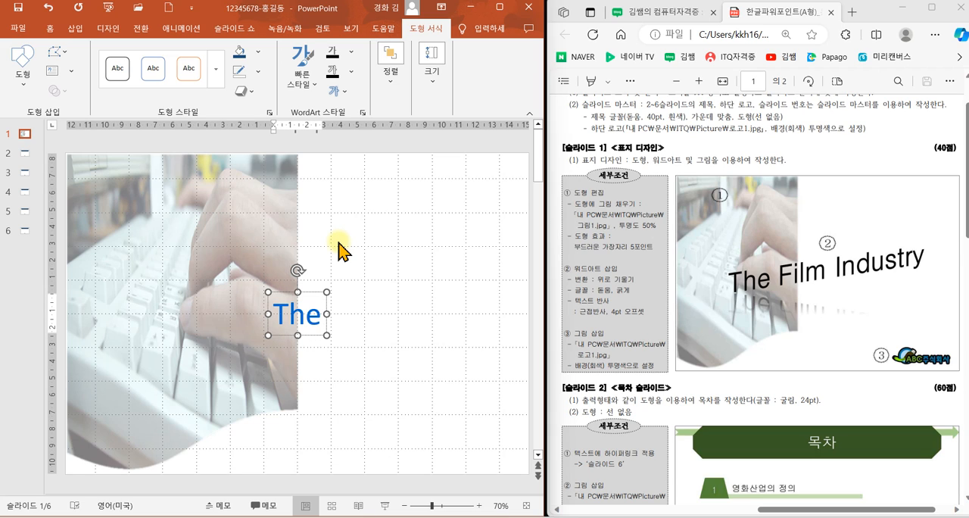
pyautogui.click(321, 334)
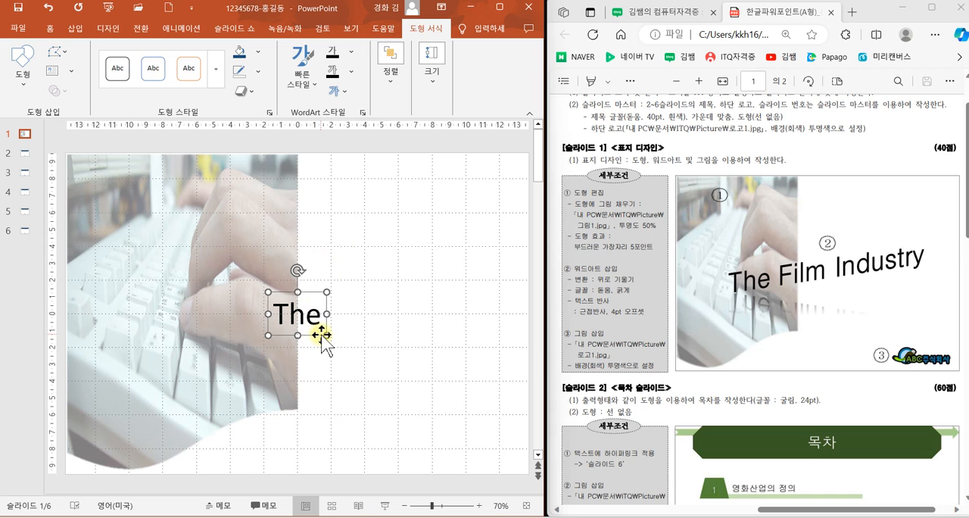
pyautogui.click(323, 317)
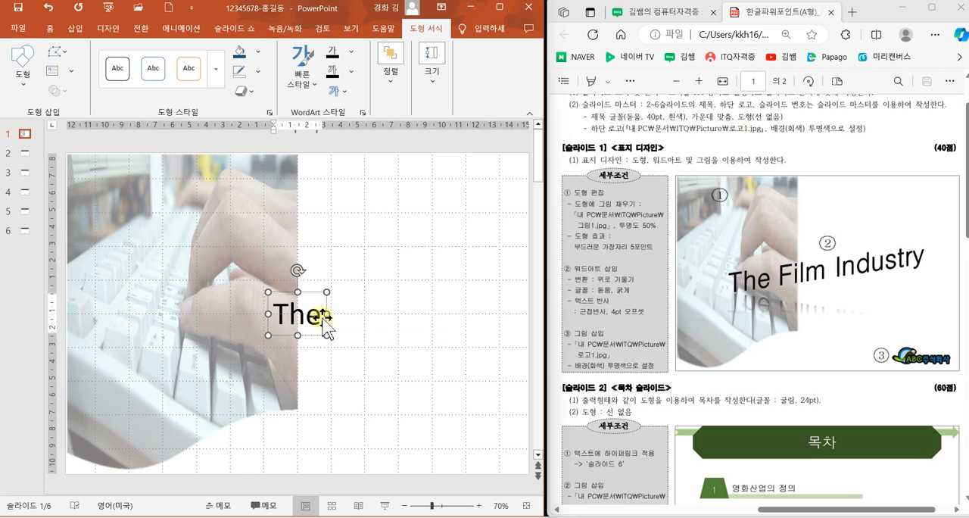
pyautogui.write('F')
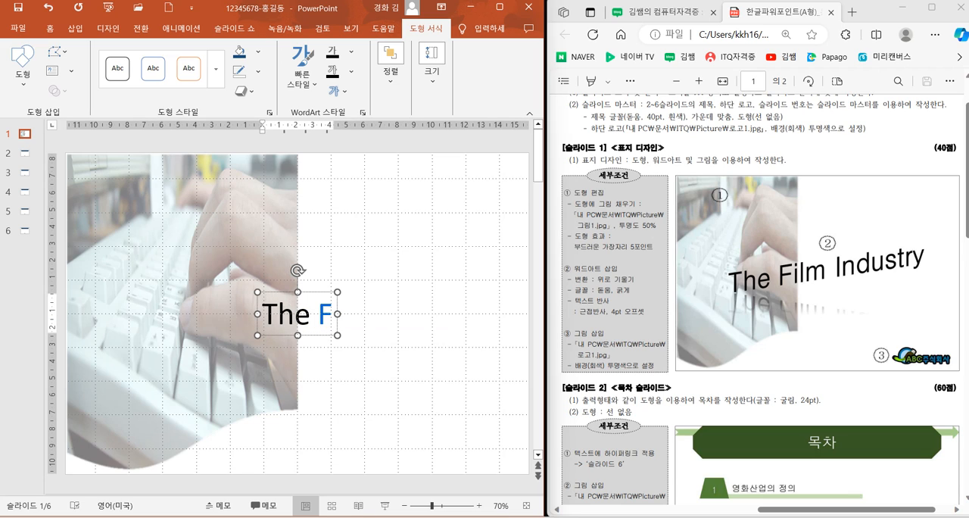
pyautogui.write('ilm')
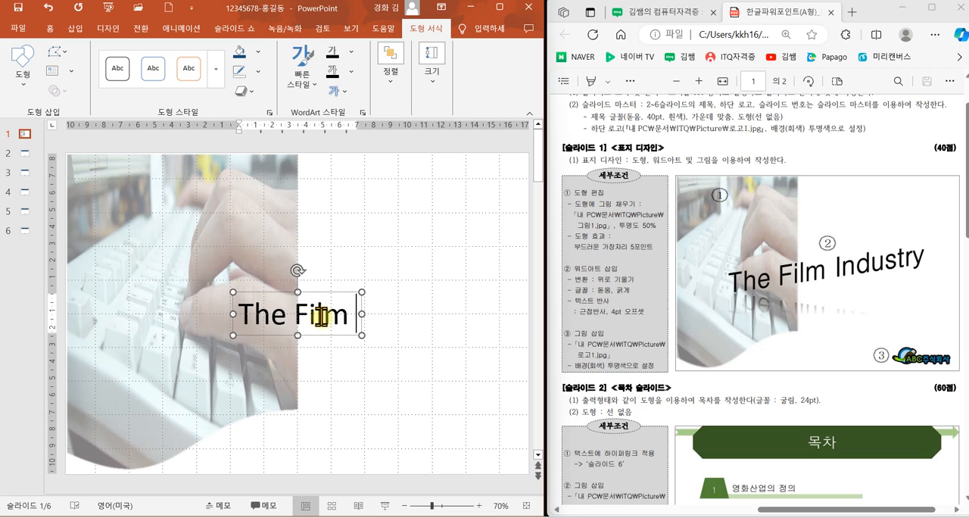
pyautogui.write(' In')
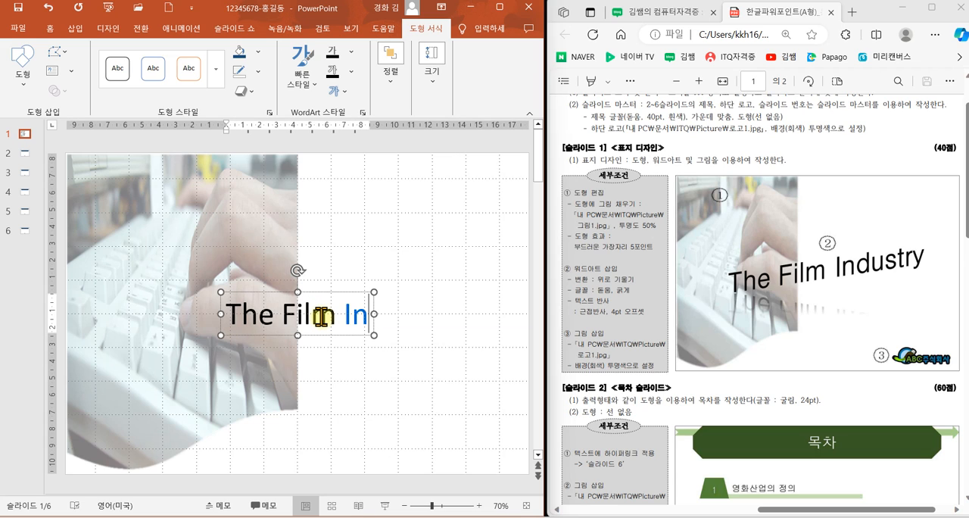
pyautogui.write('dustry')
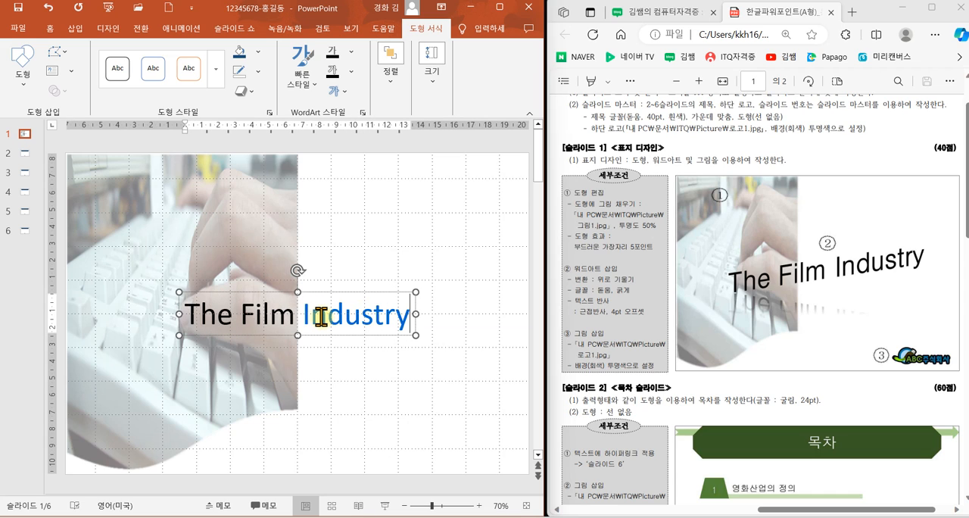
pyautogui.click(324, 334)
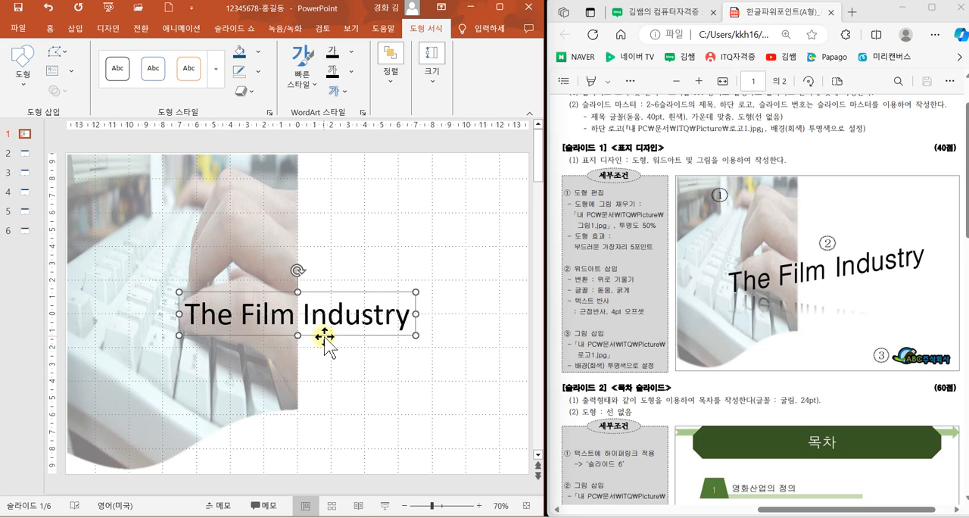
pyautogui.click(376, 338)
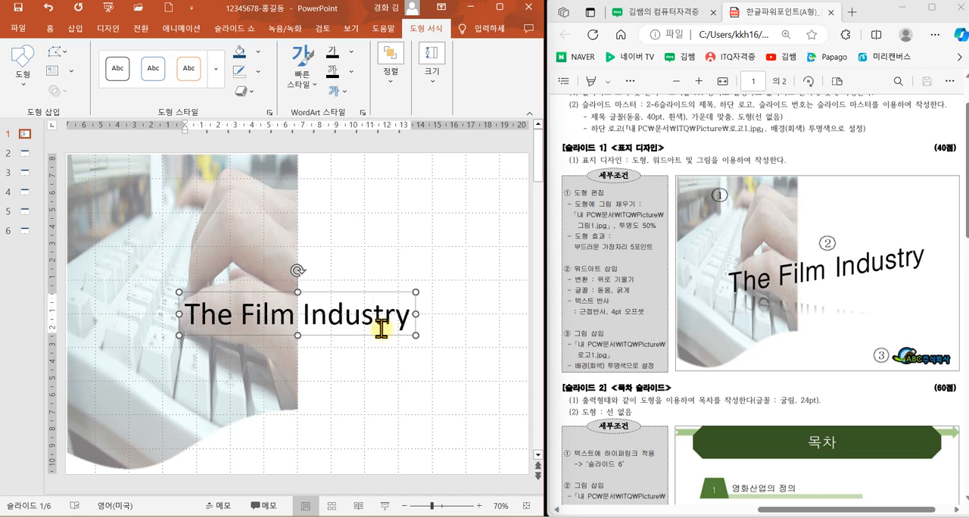
pyautogui.click(391, 292)
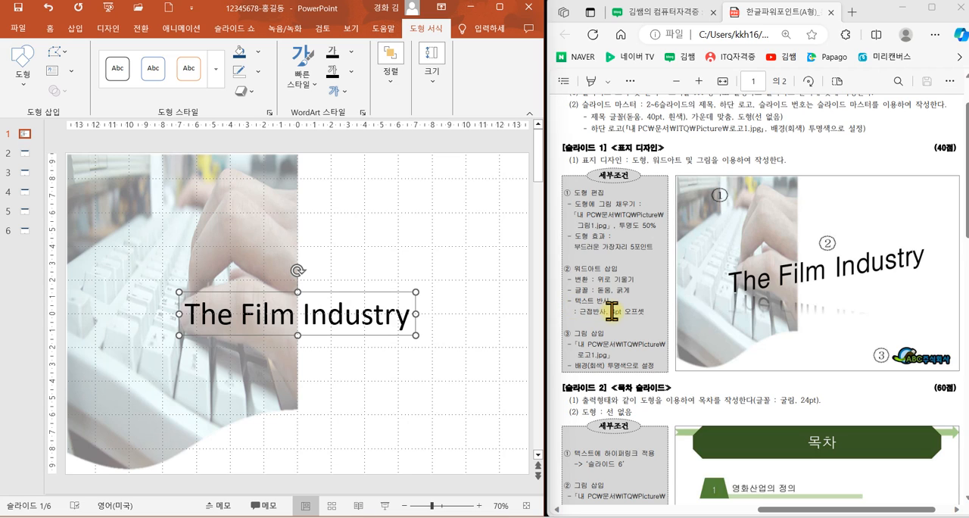
pyautogui.write('2')
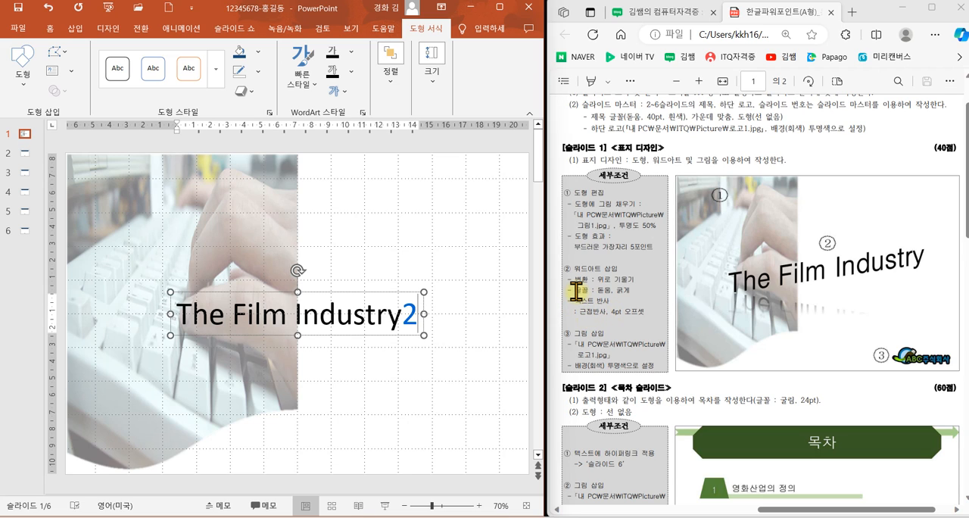
pyautogui.click(413, 313)
pyautogui.press('BackSpace')
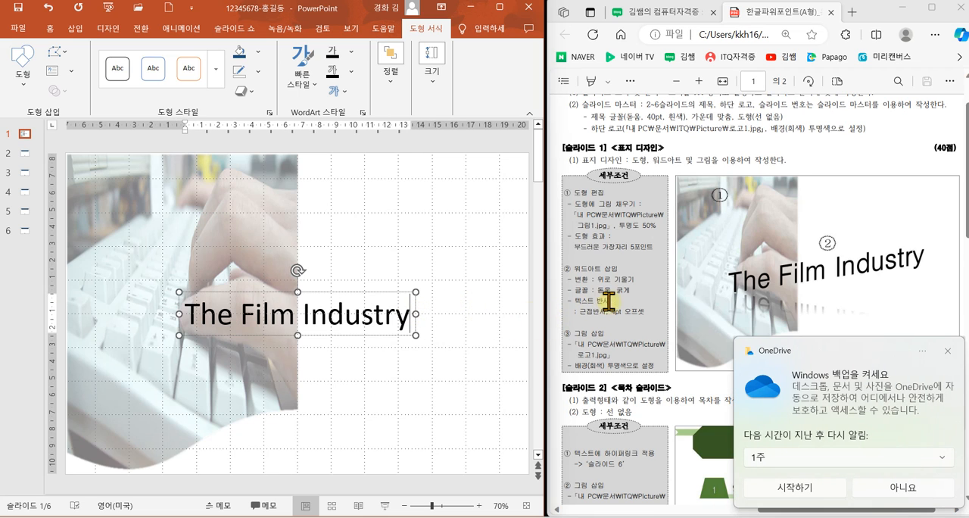
pyautogui.click(903, 489)
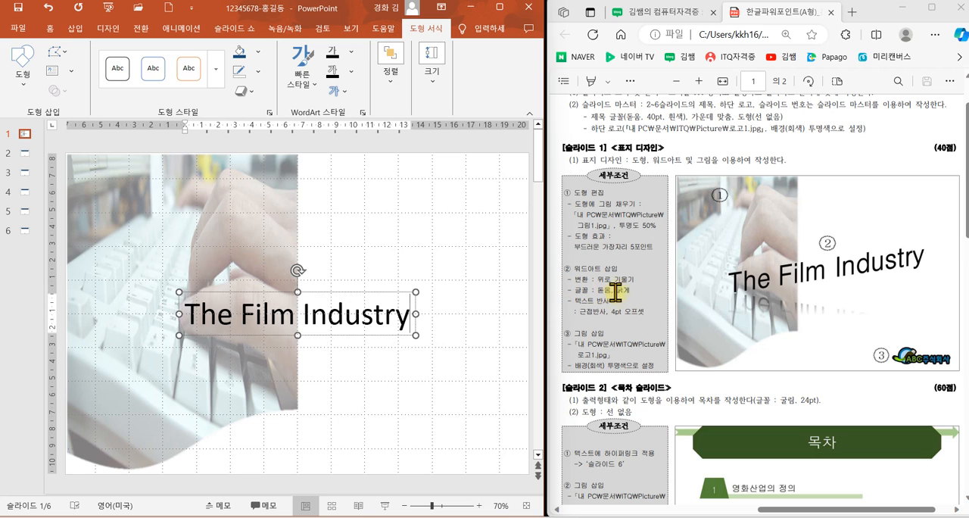
# Step: Apply the Slant Up (기울기: 위로) transform effect to the "The Film Industry" WordArt
pyautogui.click(381, 290)
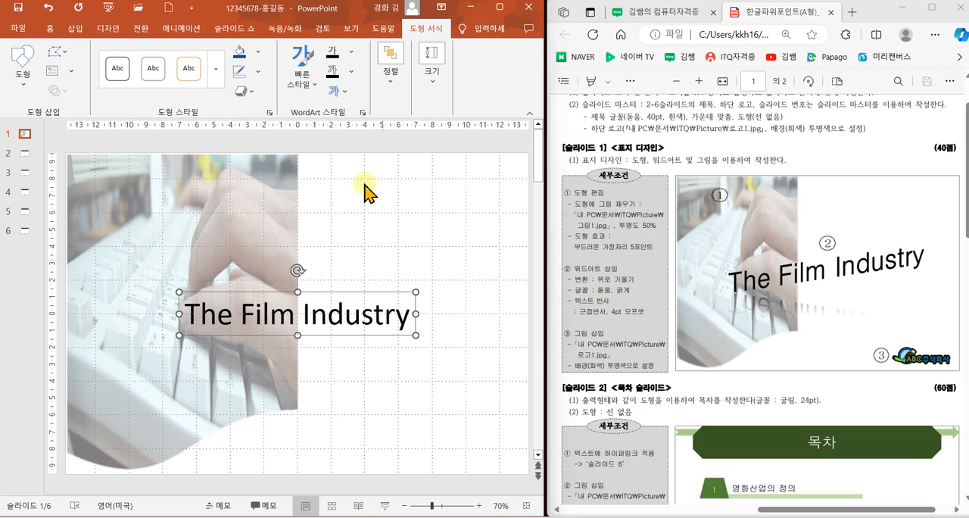
pyautogui.click(347, 92)
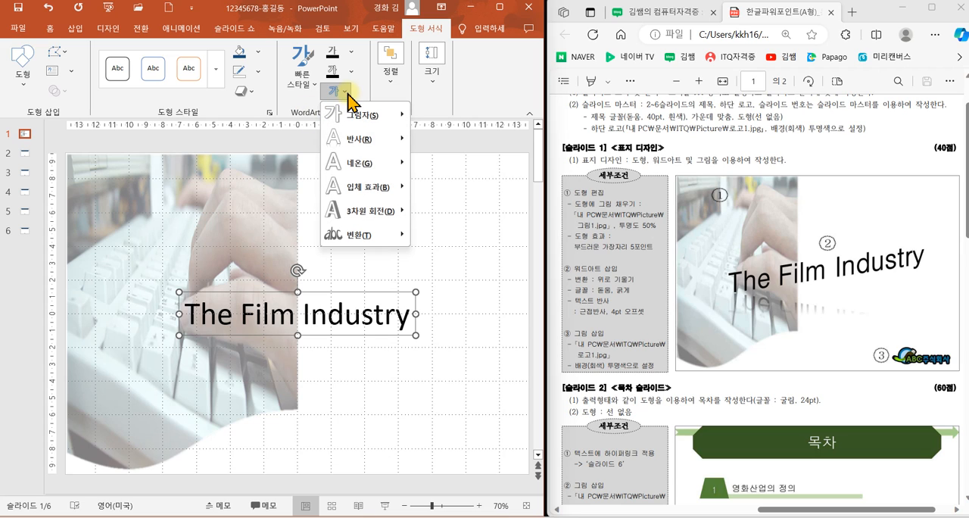
pyautogui.moveTo(376, 241)
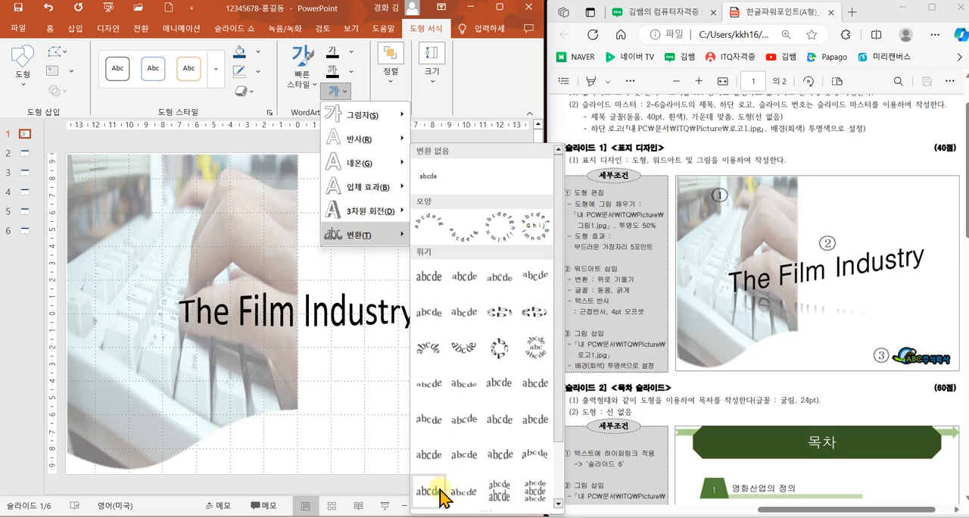
pyautogui.moveTo(559, 417); pyautogui.dragTo(558, 492)
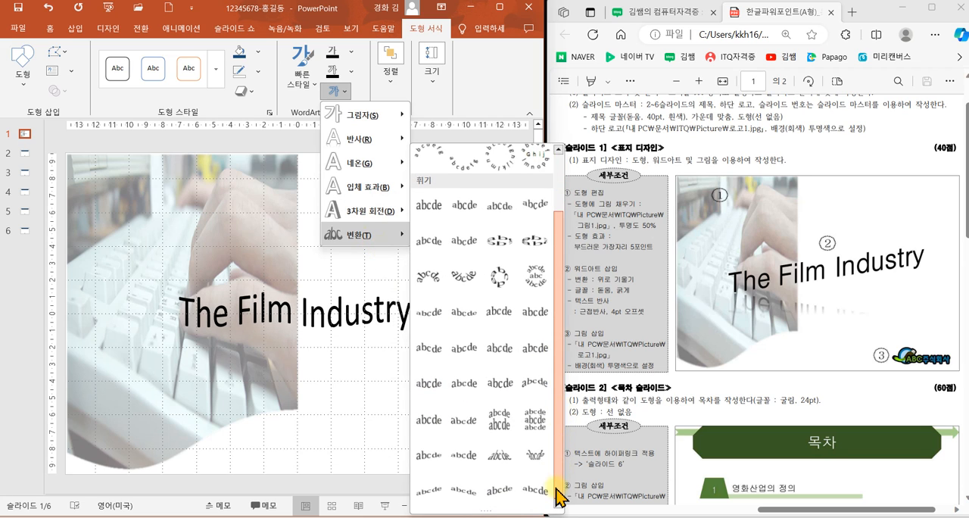
pyautogui.click(429, 491)
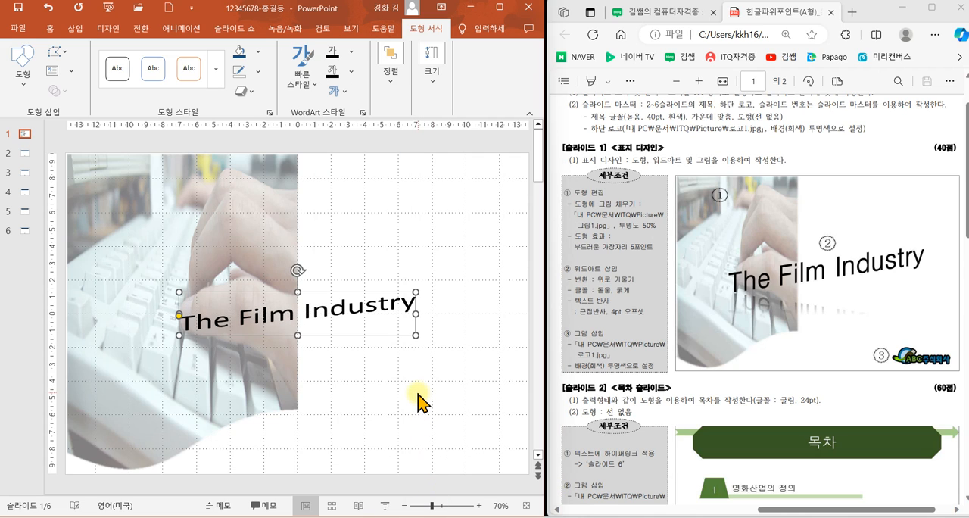
# Step: Add the tight reflection with 4 pt offset (근접 반사: 4pt 오프셋) to the WordArt text
pyautogui.click(343, 92)
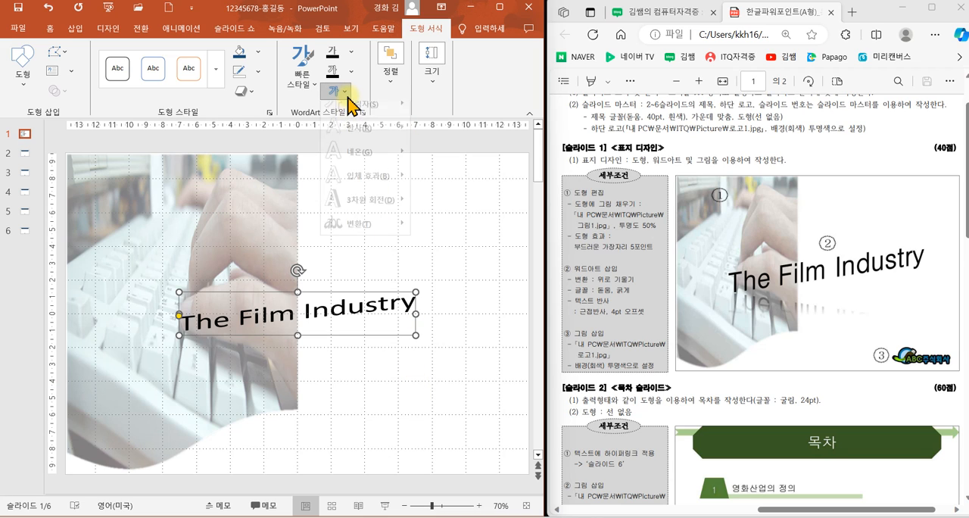
pyautogui.moveTo(381, 141)
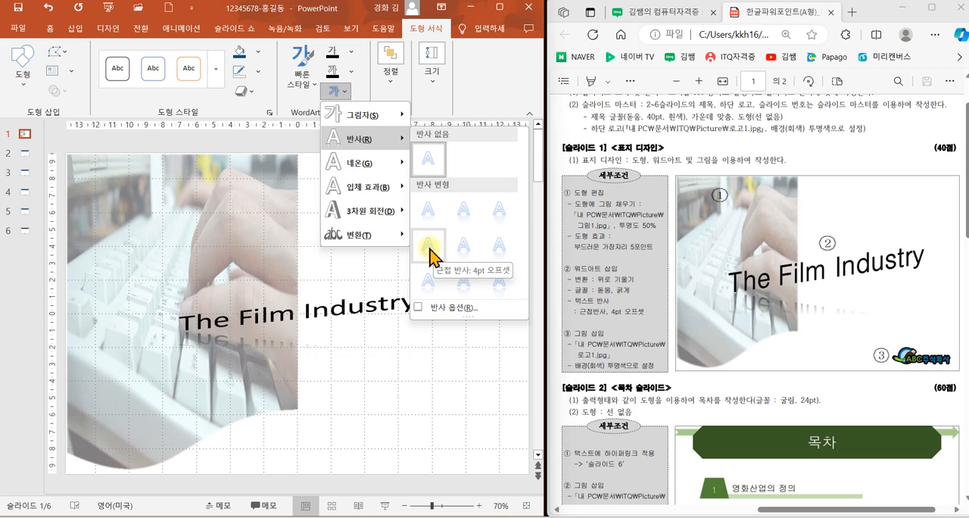
pyautogui.click(428, 244)
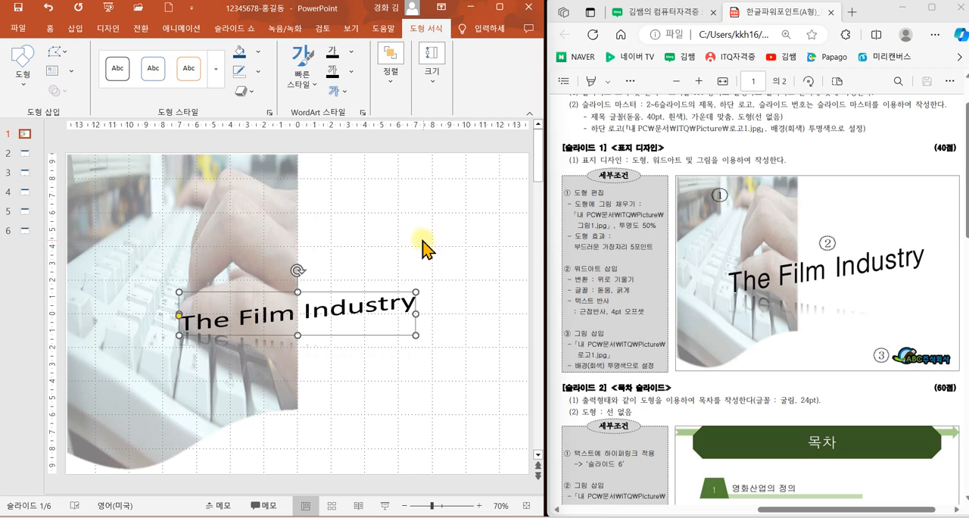
# Step: Set the WordArt font to bold 돋움 and enlarge its box from the upper-right corner to about 19 cm wide
pyautogui.click(49, 28)
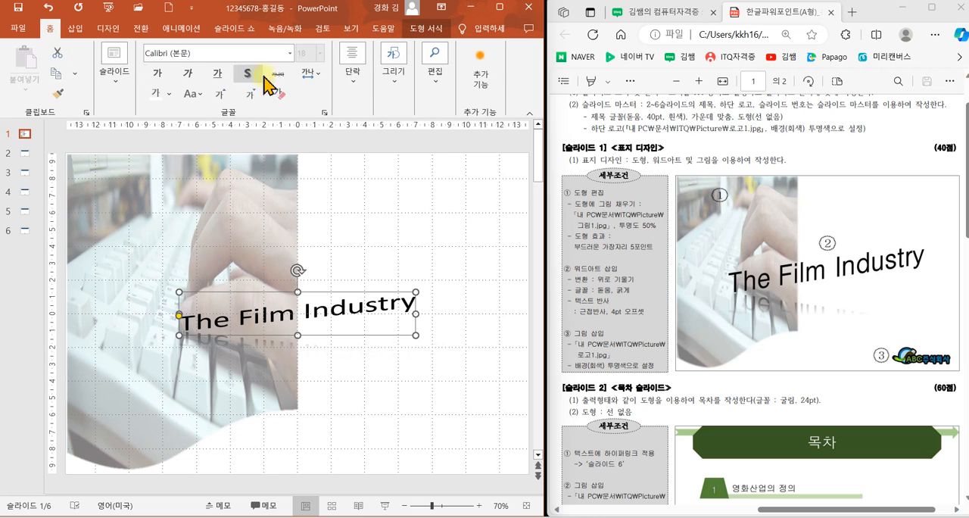
pyautogui.click(289, 53)
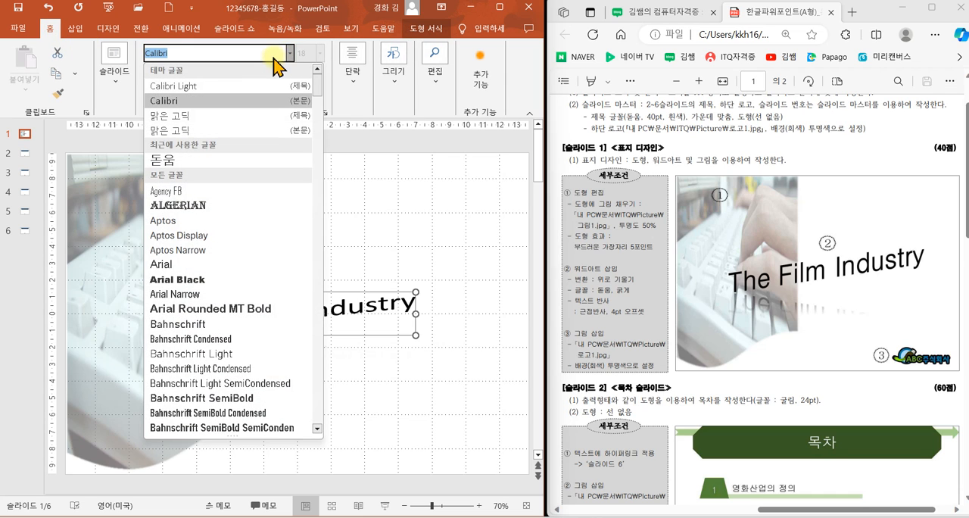
pyautogui.click(179, 157)
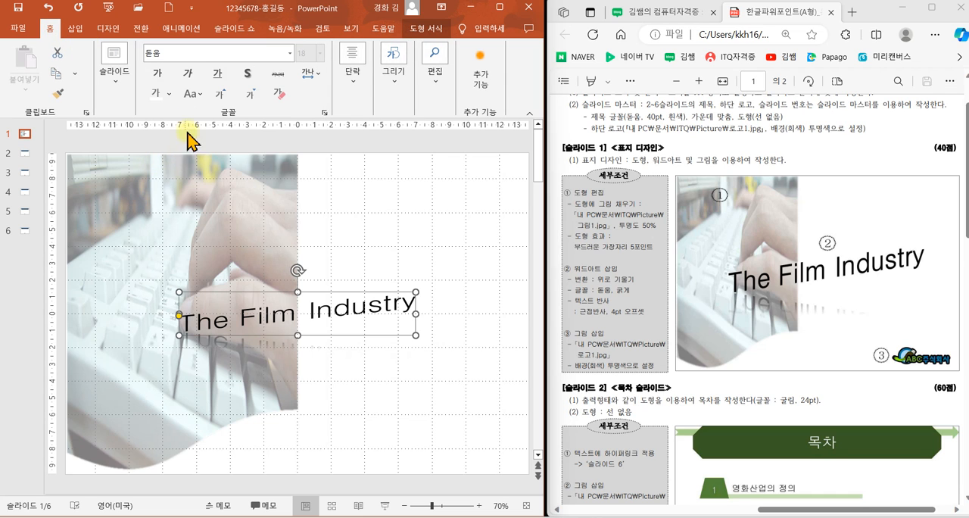
pyautogui.click(157, 73)
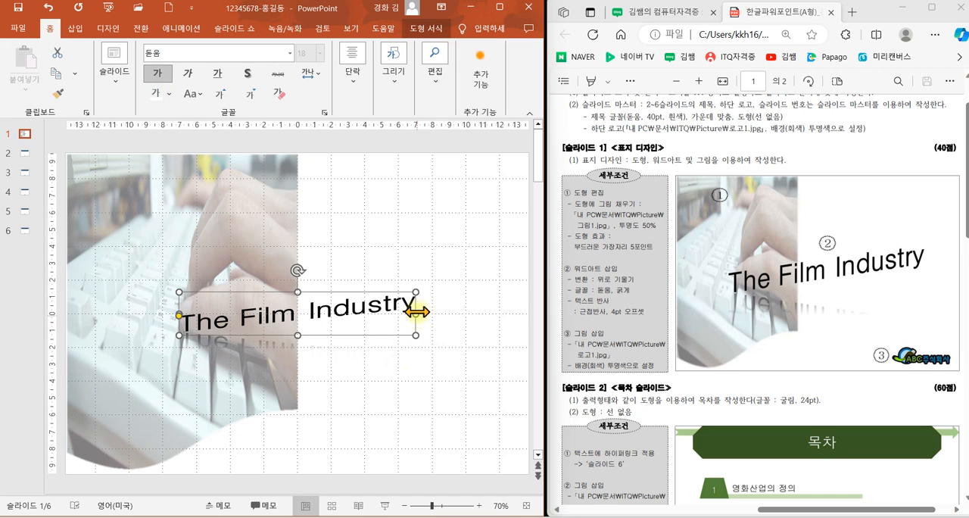
pyautogui.moveTo(416, 292); pyautogui.dragTo(485, 257)
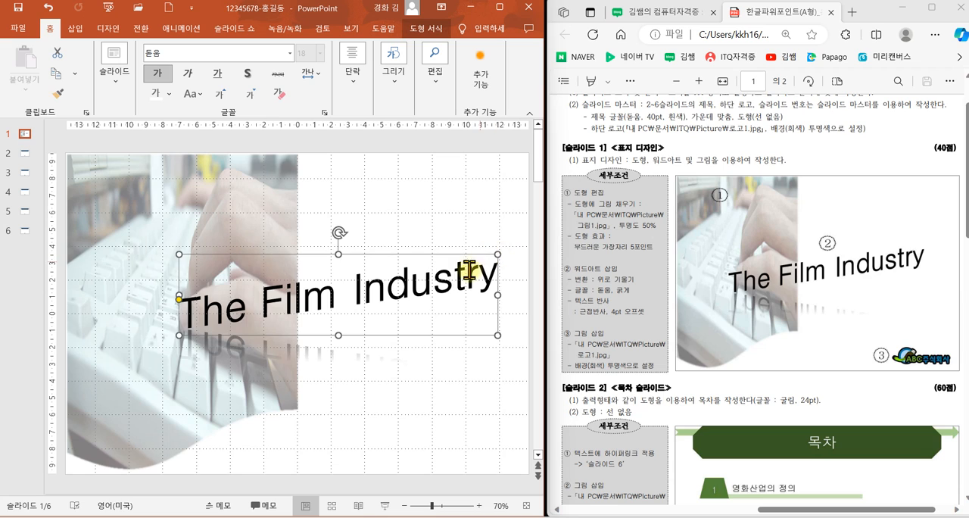
# Step: Move the "The Film Industry" WordArt slightly down on the cover slide to match the exam sheet's layout
pyautogui.moveTo(411, 329); pyautogui.dragTo(400, 351)
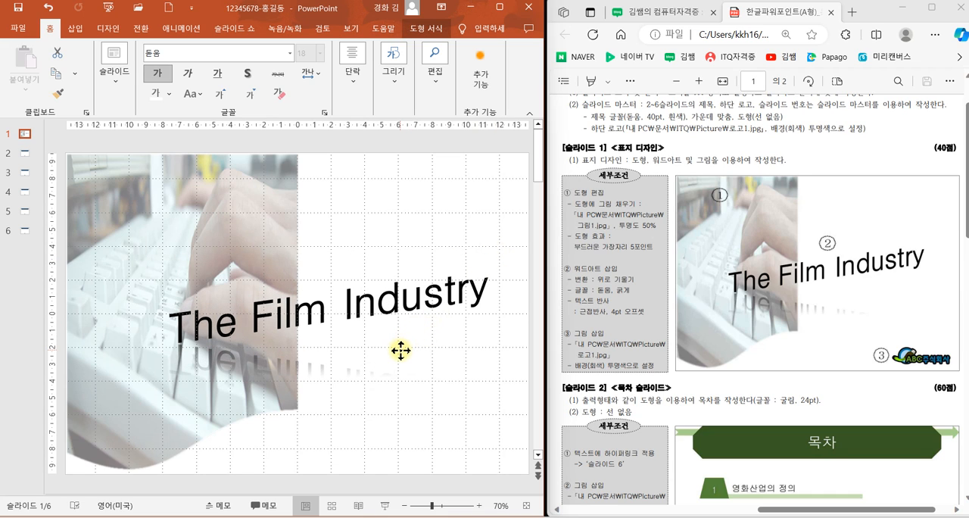
pyautogui.moveTo(400, 351); pyautogui.dragTo(408, 349)
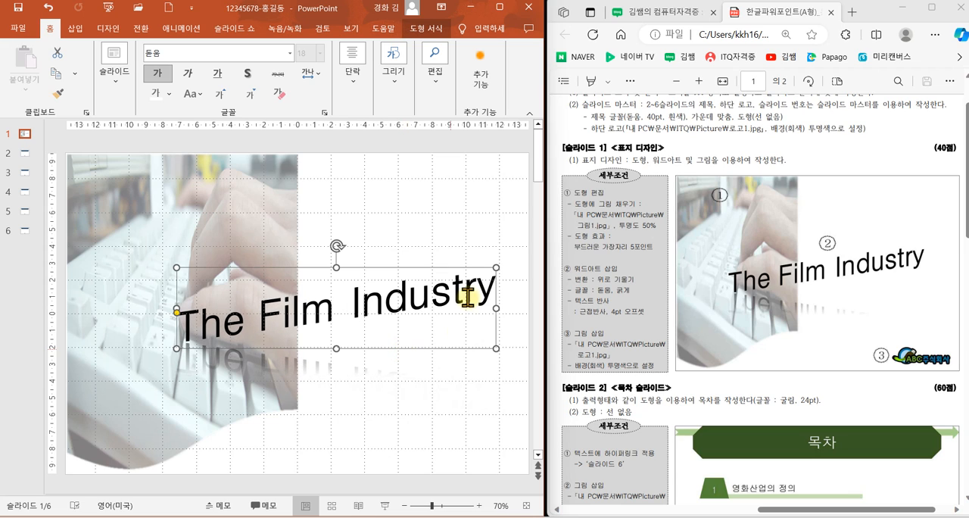
pyautogui.click(449, 228)
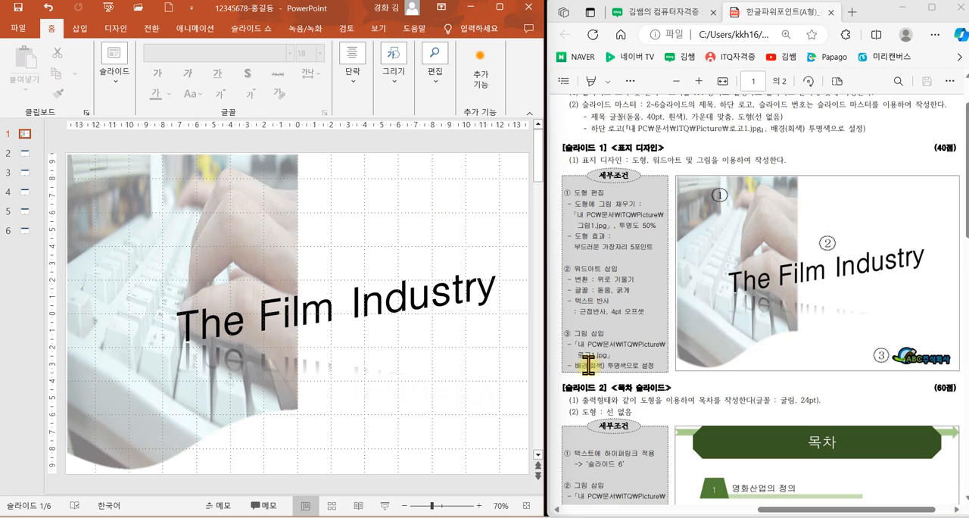
# Step: Insert the picture 로고1 from the ITQ Pitcure folder onto the cover slide
pyautogui.click(82, 28)
pyautogui.click(133, 82)
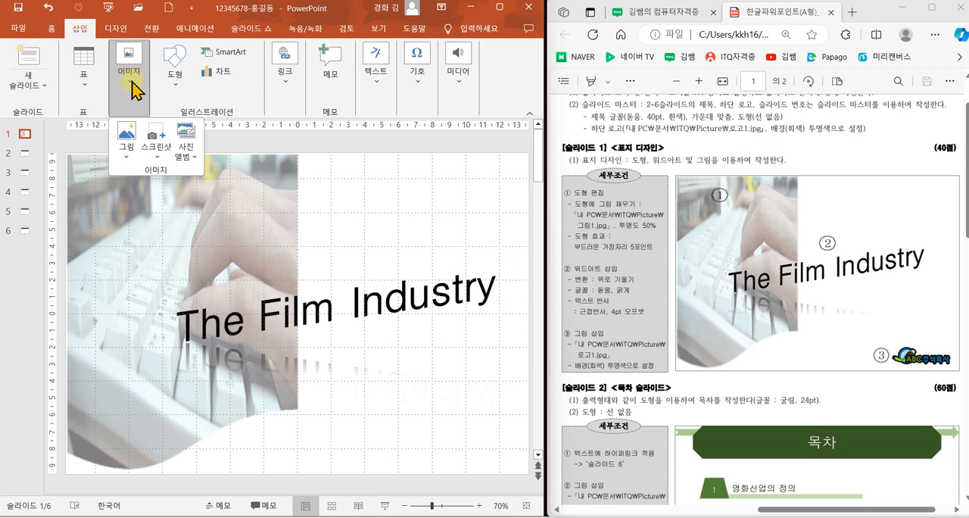
pyautogui.click(125, 135)
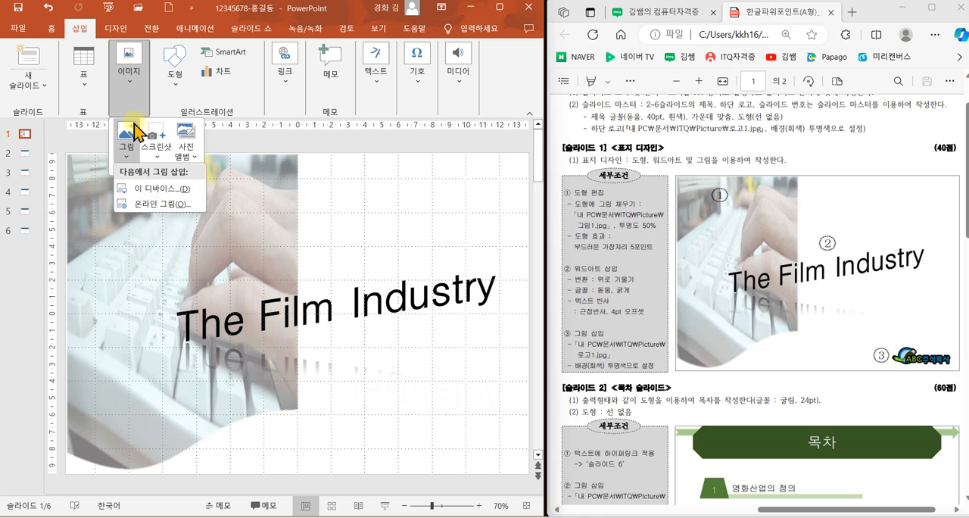
pyautogui.click(143, 170)
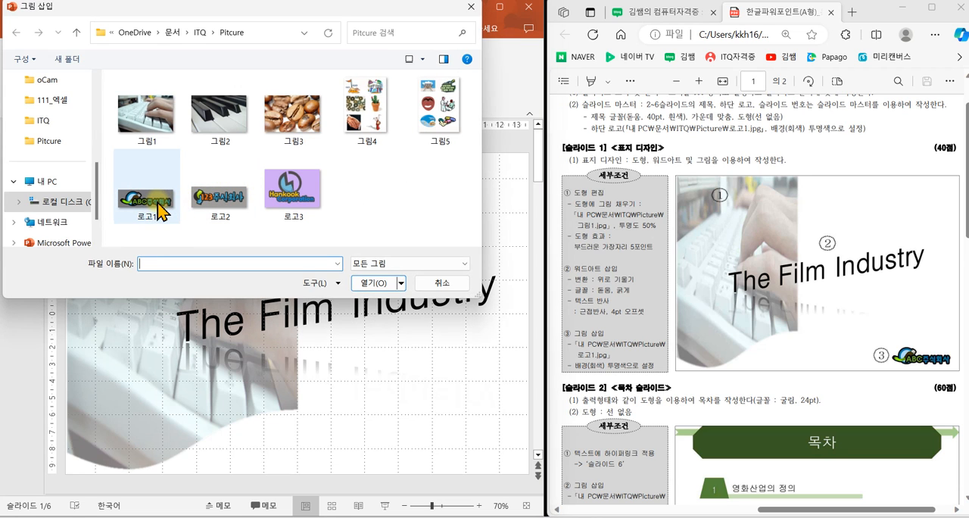
pyautogui.click(158, 210)
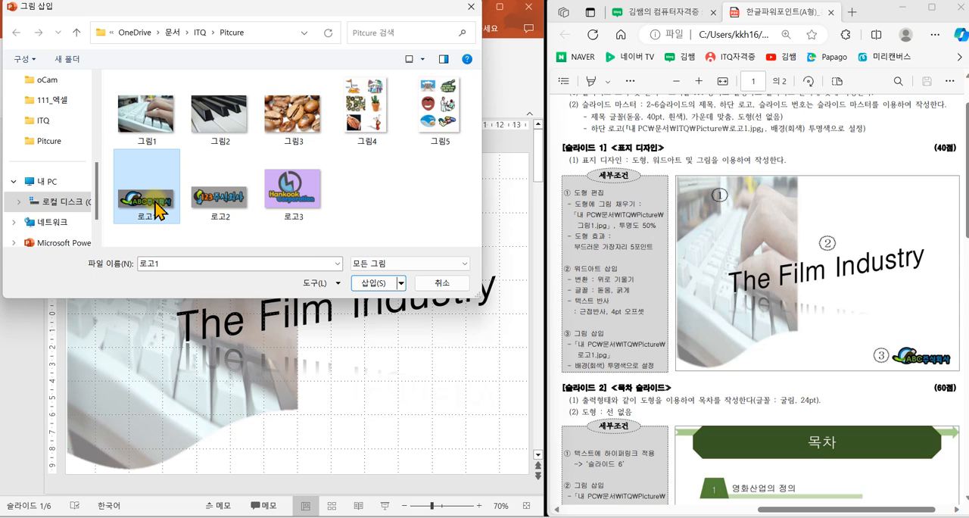
pyautogui.click(364, 285)
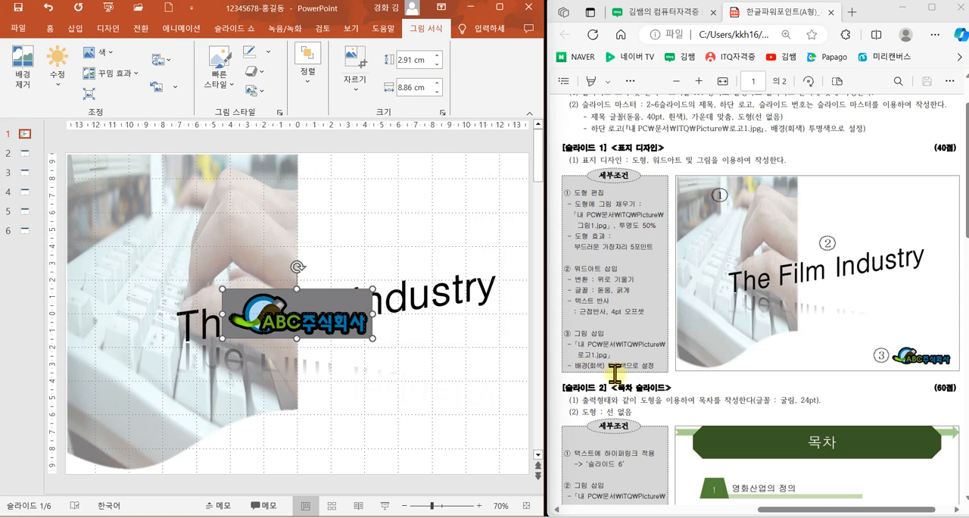
# Step: Make the logo's grey background transparent with the Set Transparent Color tool (투명한 색 설정)
pyautogui.click(112, 53)
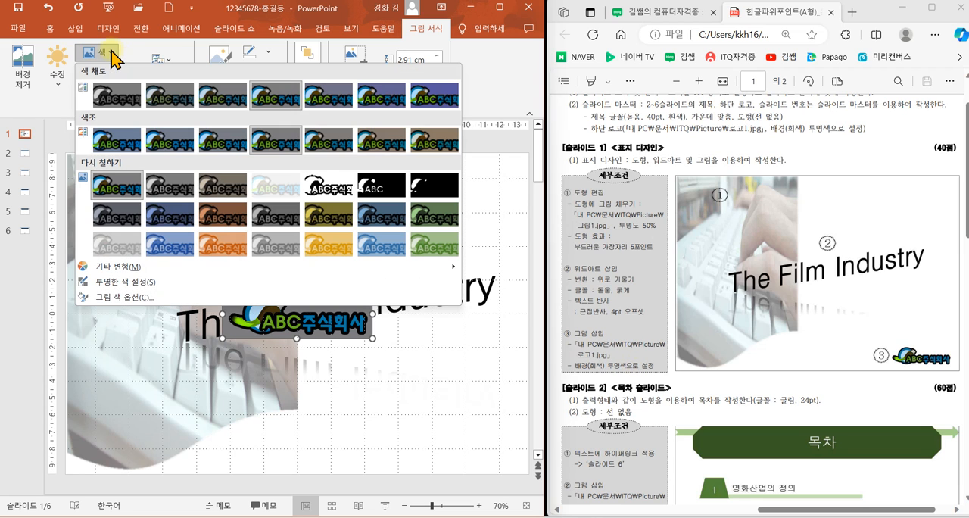
pyautogui.click(129, 282)
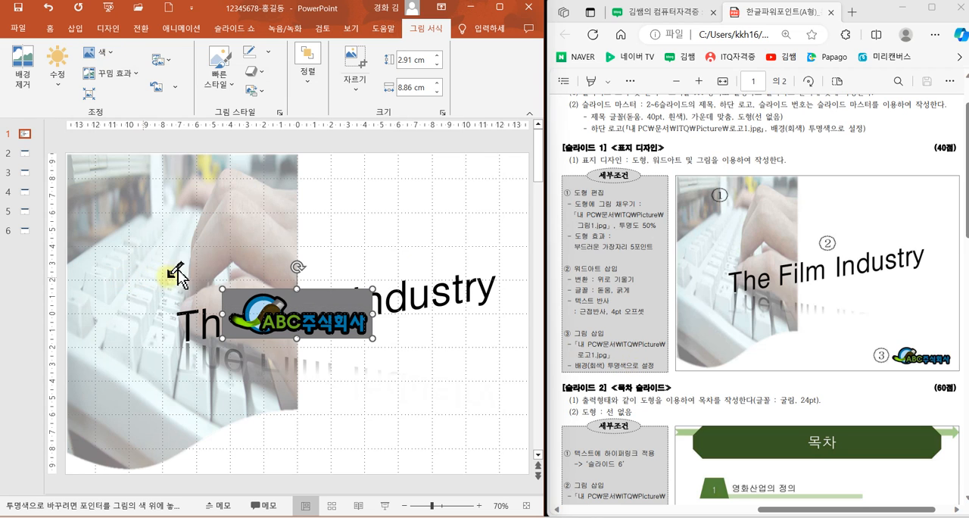
pyautogui.click(314, 299)
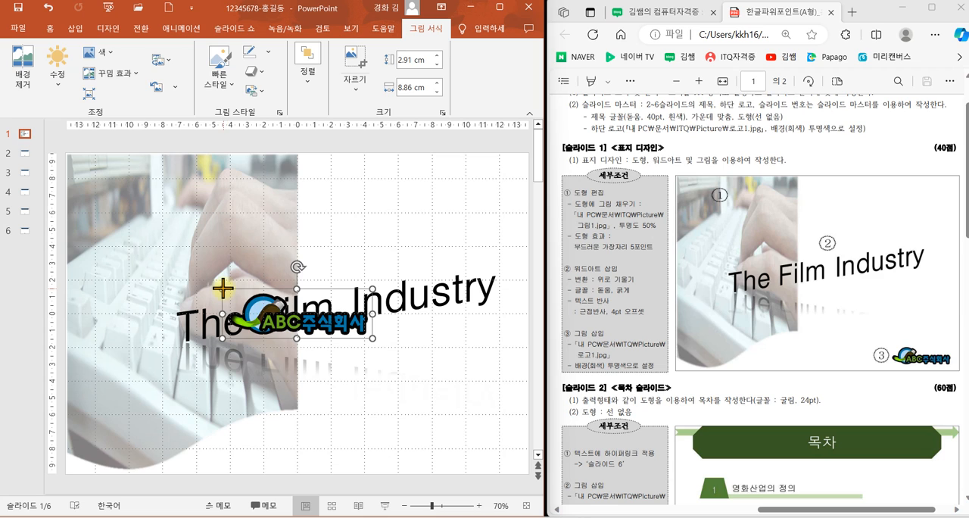
# Step: Shrink the logo to about 5.85 × 1.92 cm and place it in the slide's lower-right corner
pyautogui.moveTo(222, 289); pyautogui.dragTo(448, 458)
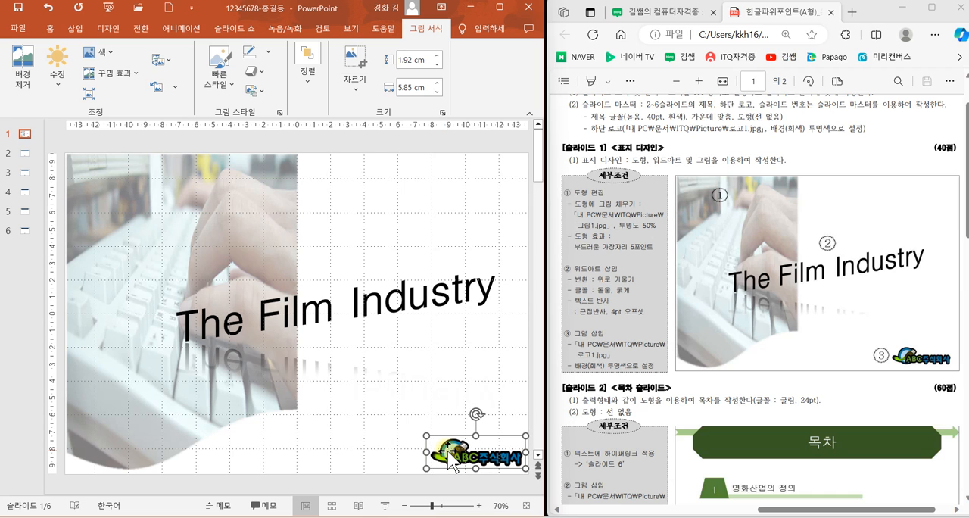
pyautogui.click(349, 441)
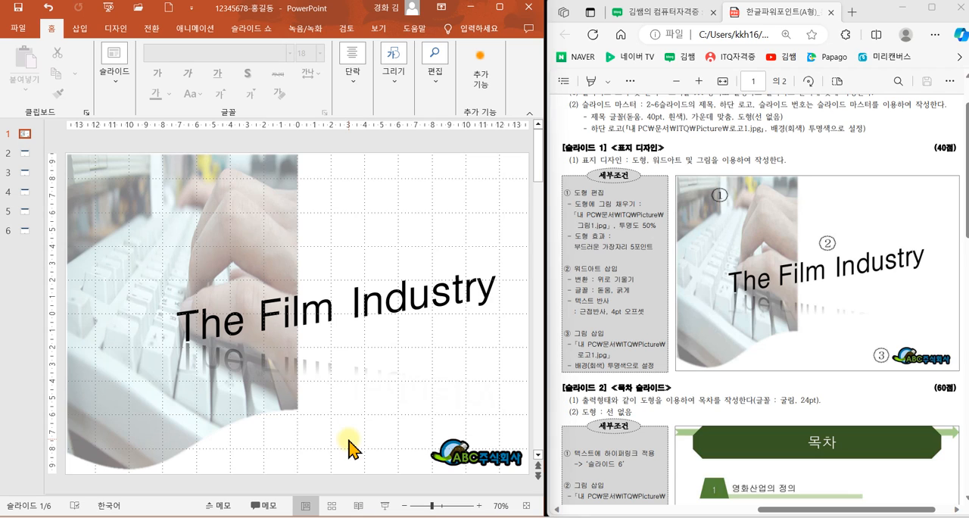
pyautogui.moveTo(373, 271); pyautogui.dragTo(444, 248)
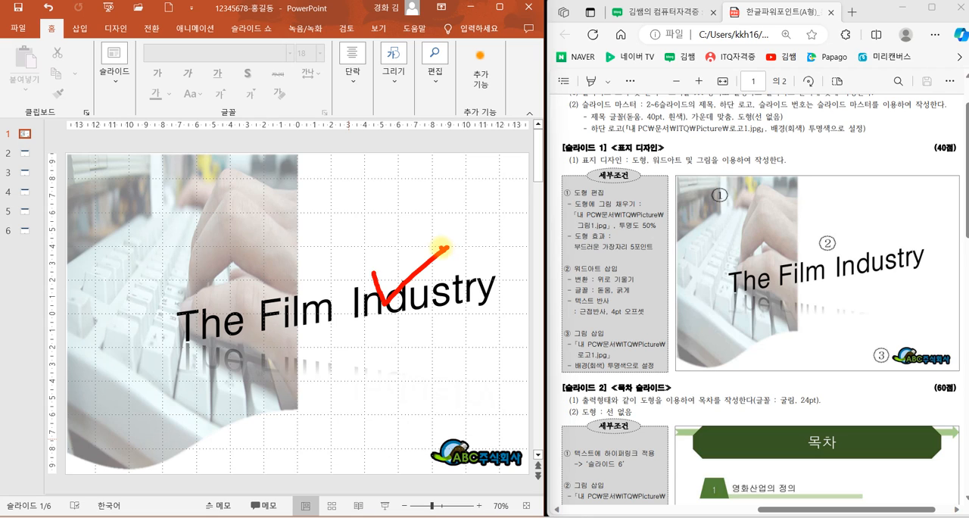
pyautogui.press('Escape')
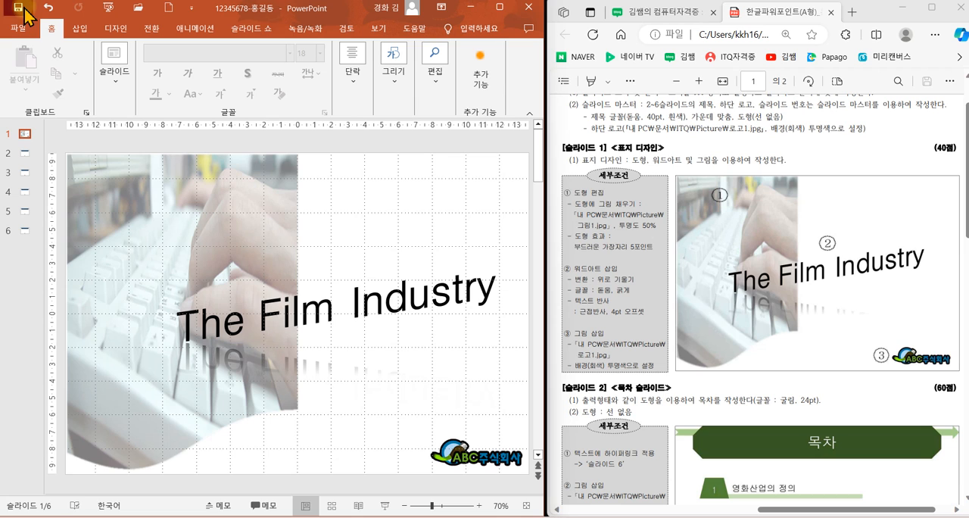
# Step: Enter 목차 as the title of slide 2, following the exam sheet's table-of-contents slide
pyautogui.click(27, 156)
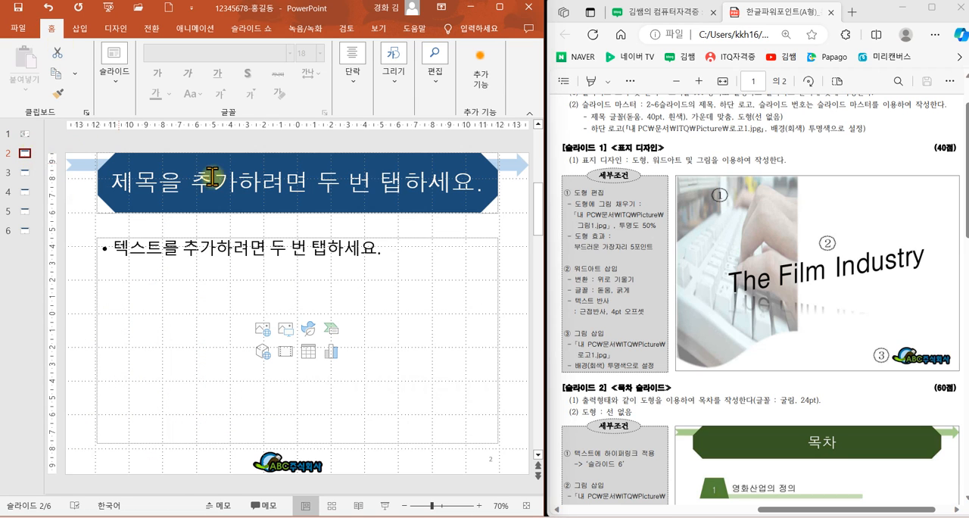
pyautogui.scroll(-3, 833, 358)
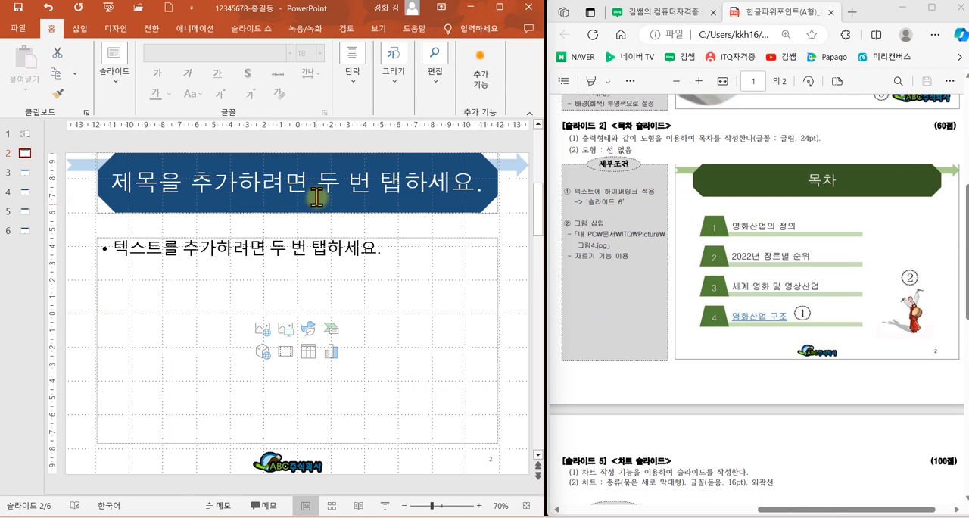
pyautogui.click(317, 198)
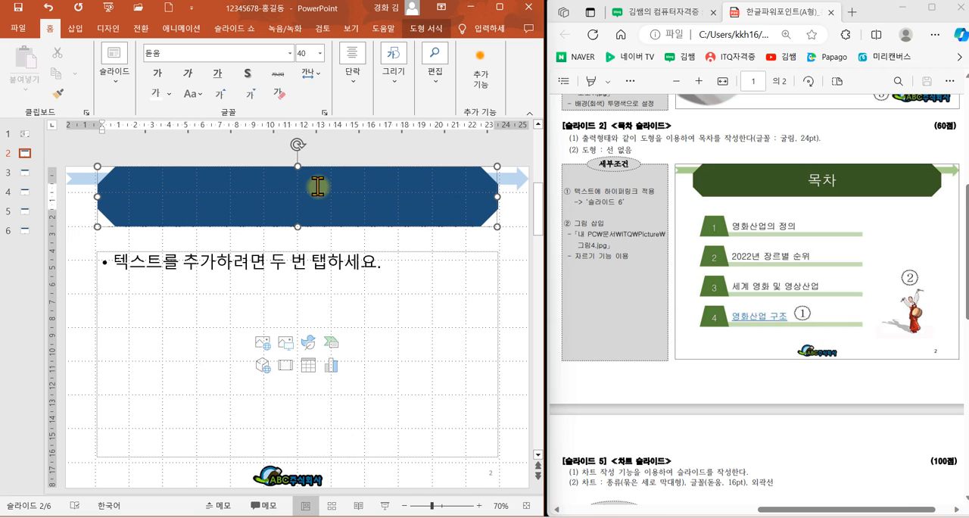
pyautogui.write('목차')
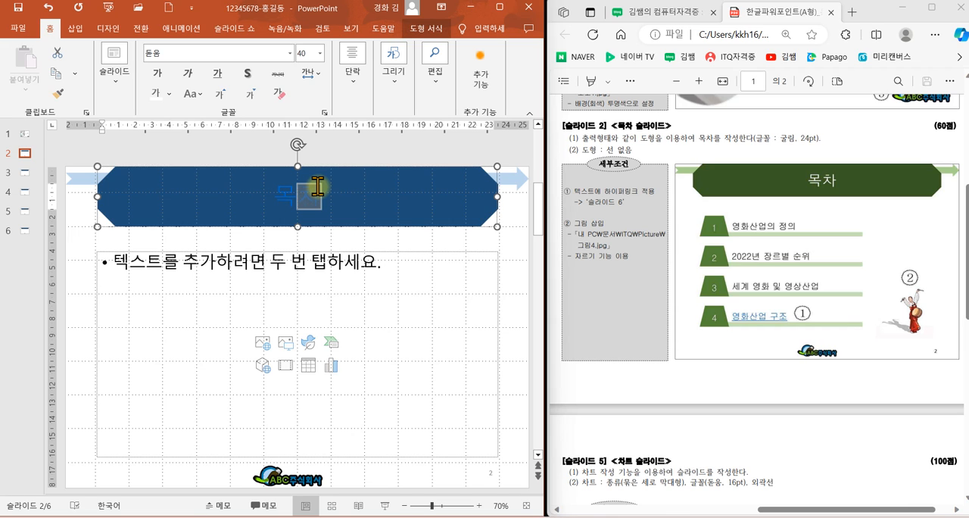
pyautogui.click(513, 262)
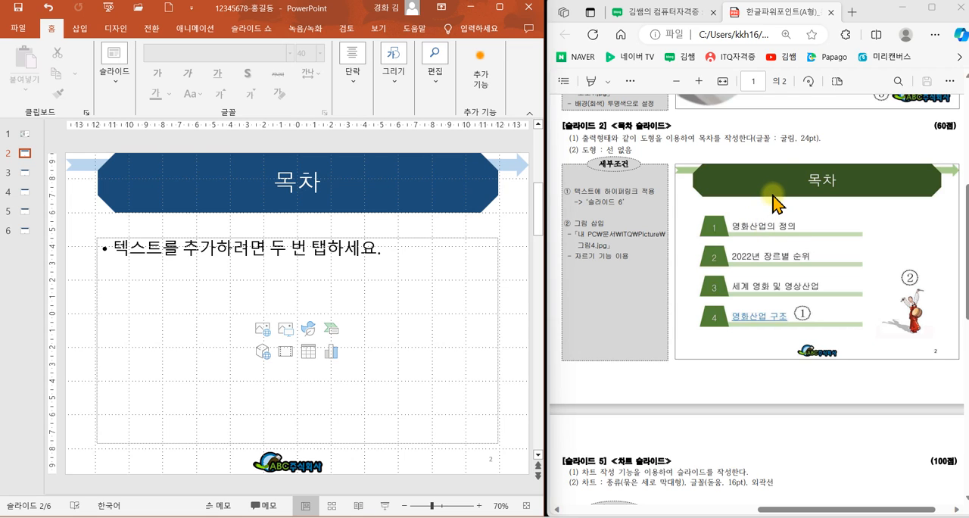
pyautogui.moveTo(745, 128); pyautogui.dragTo(827, 147)
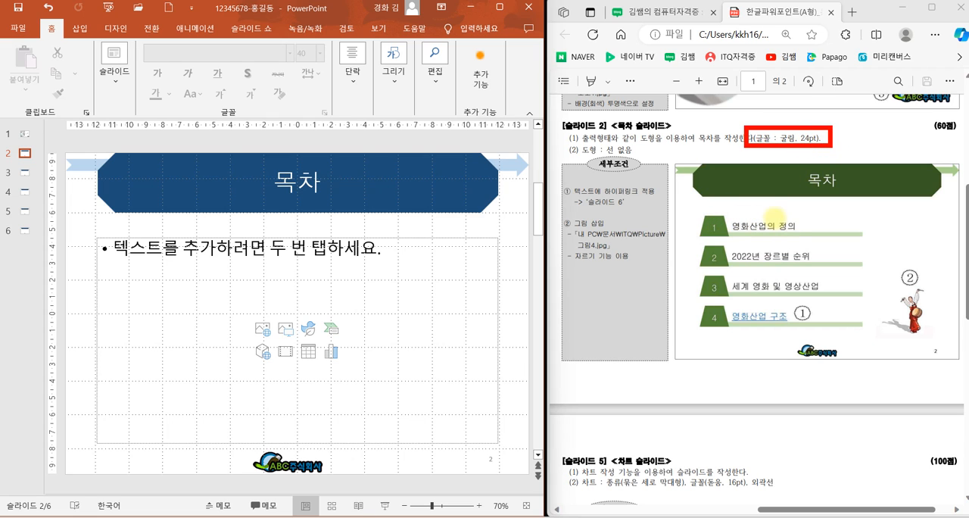
pyautogui.moveTo(591, 147); pyautogui.dragTo(646, 159)
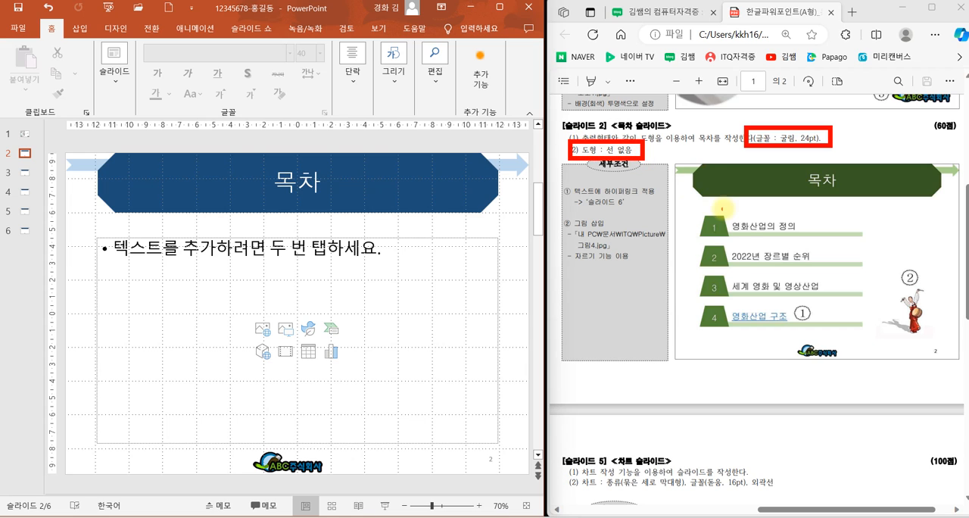
pyautogui.moveTo(686, 201); pyautogui.dragTo(878, 336)
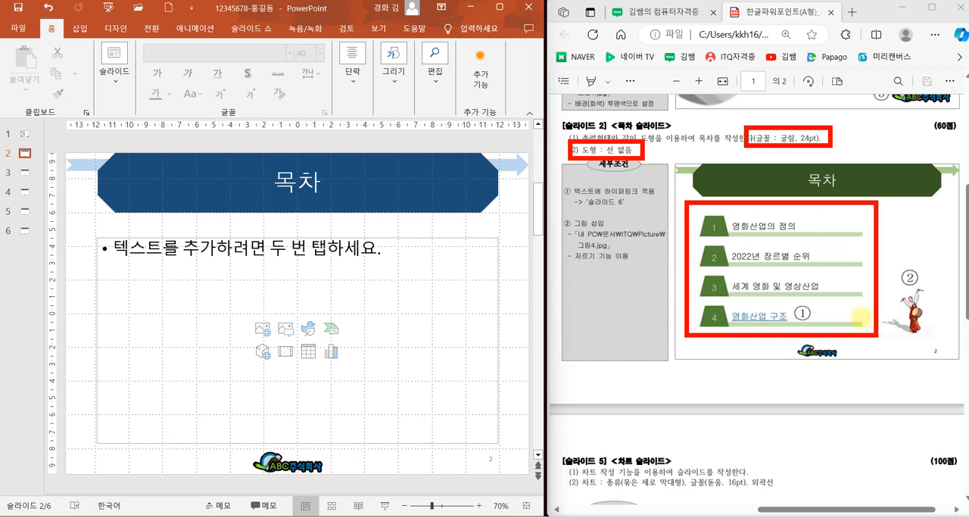
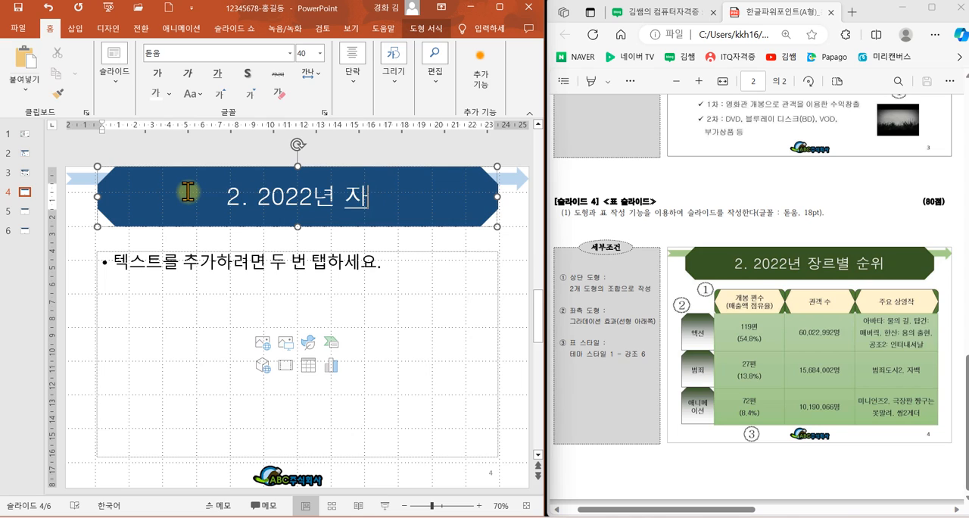
# Step: Complete the title of slide 4 so that it reads 2. 2022년 장르별 순위
pyautogui.write('르별 순위')
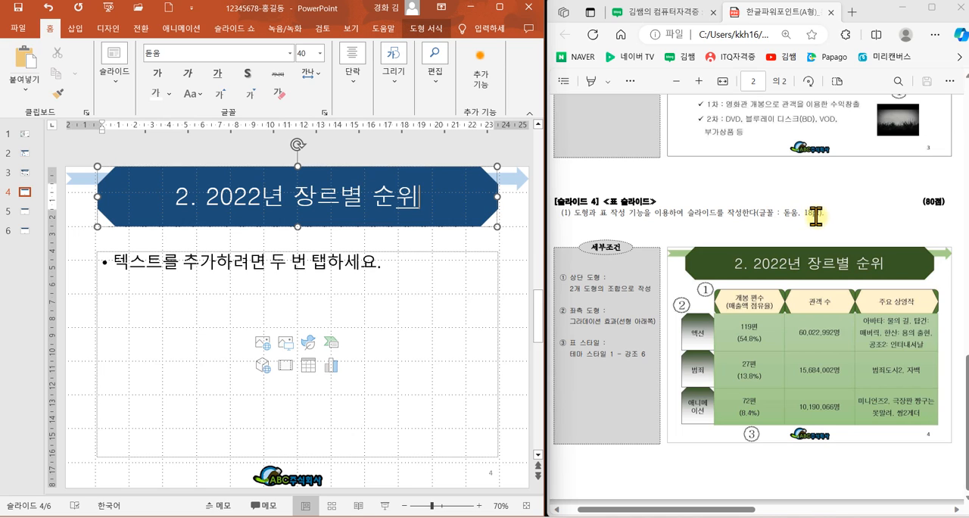
pyautogui.click(776, 202)
pyautogui.moveTo(775, 202); pyautogui.dragTo(843, 223)
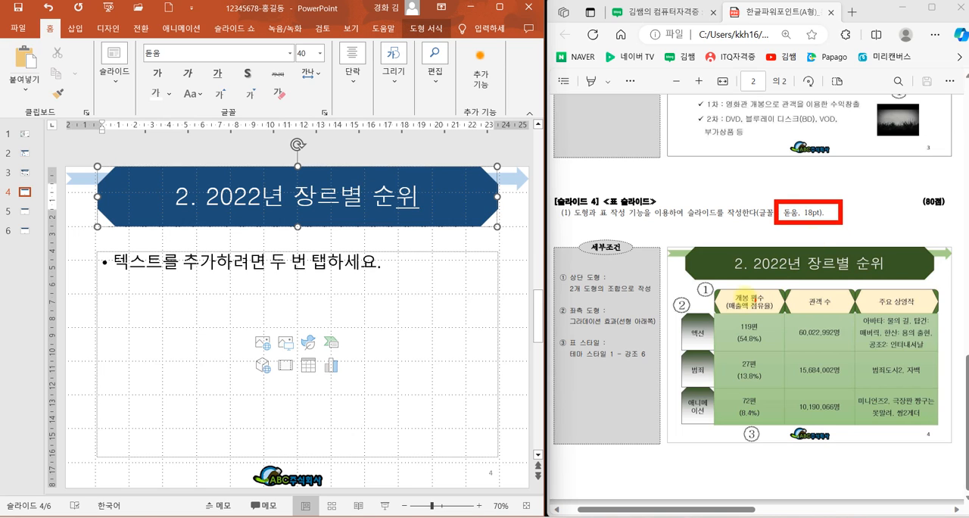
pyautogui.moveTo(656, 280)
pyautogui.mouseDown()
pyautogui.moveTo(959, 379)
pyautogui.moveTo(959, 435)
pyautogui.moveTo(959, 426)
pyautogui.mouseUp()
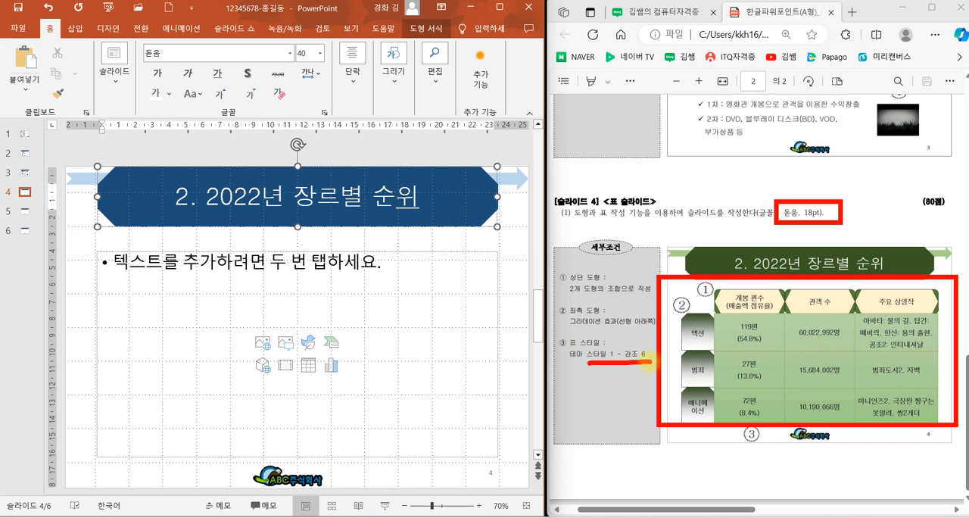
pyautogui.press('Escape')
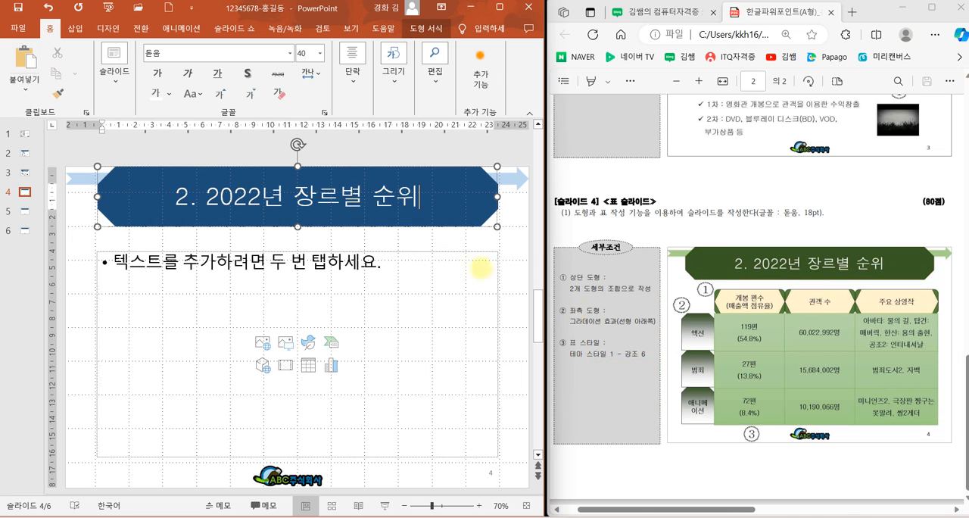
# Step: Insert a table with 3 columns and 3 rows into the content placeholder of slide 4
pyautogui.click(308, 367)
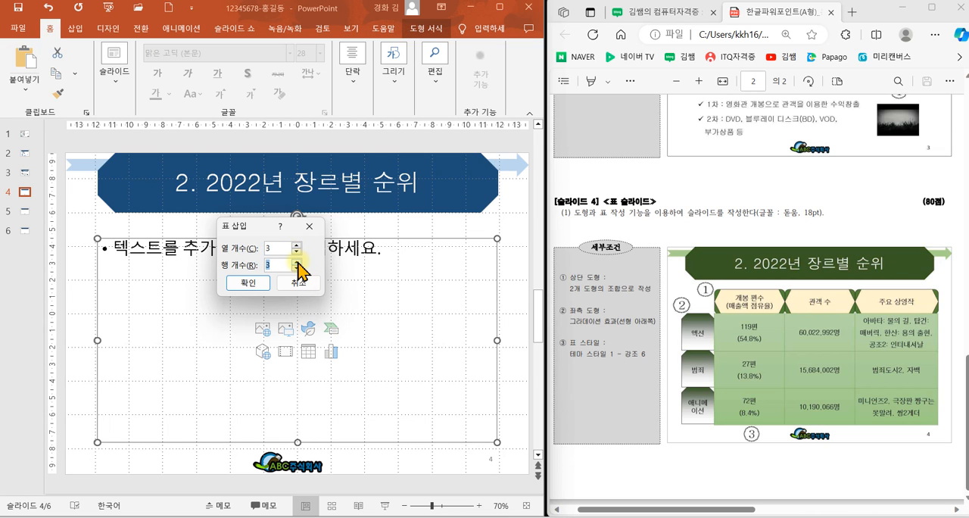
pyautogui.click(252, 283)
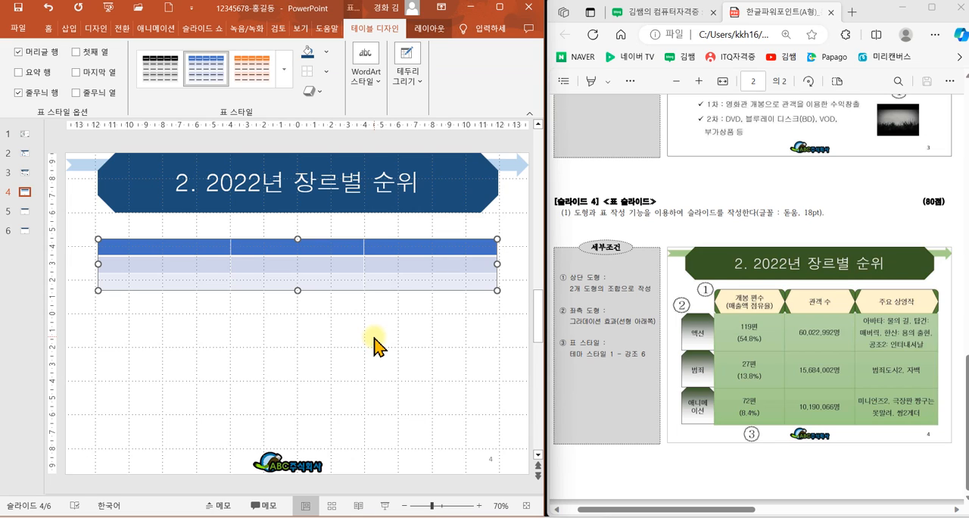
pyautogui.moveTo(509, 307)
pyautogui.mouseDown()
pyautogui.moveTo(485, 277)
pyautogui.moveTo(507, 306)
pyautogui.mouseUp()
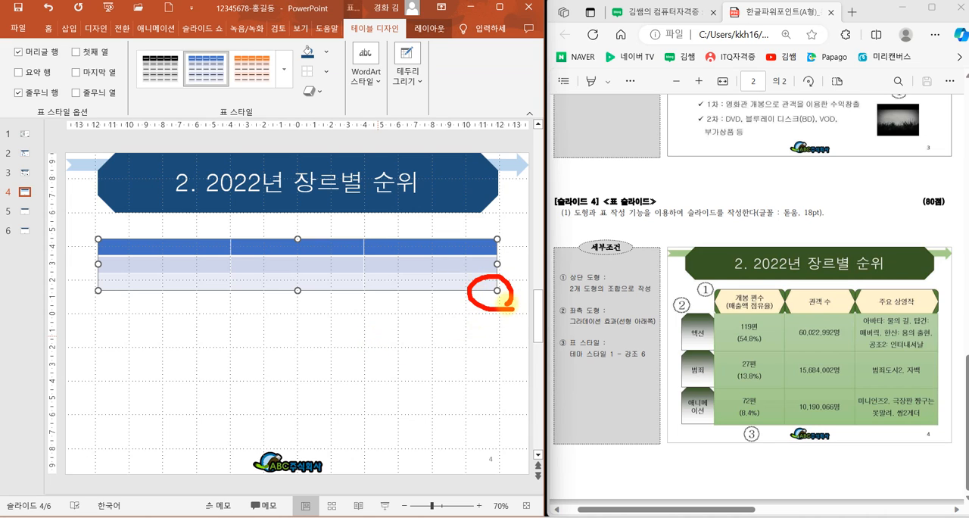
pyautogui.moveTo(123, 247)
pyautogui.mouseDown()
pyautogui.moveTo(101, 247)
pyautogui.moveTo(113, 227)
pyautogui.moveTo(119, 246)
pyautogui.mouseUp()
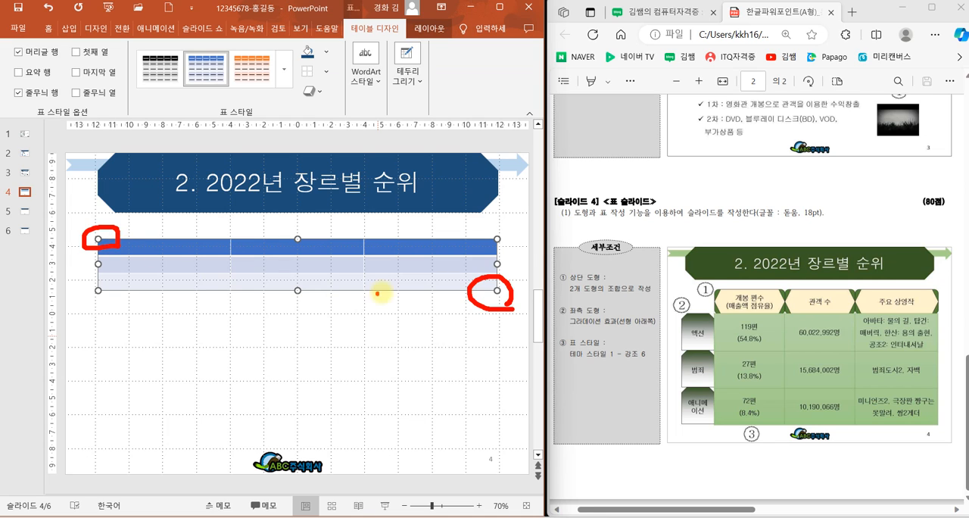
pyautogui.press('Escape')
# Step: Resize the table to about 22 × 11 cm, leaving space above it and on its left side for the header shapes
pyautogui.moveTo(500, 291); pyautogui.dragTo(513, 446)
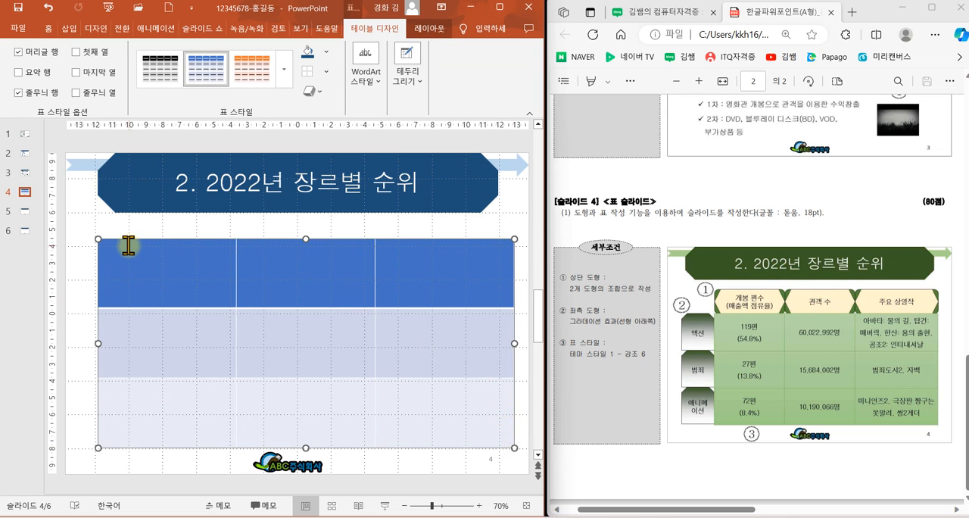
pyautogui.moveTo(118, 251)
pyautogui.mouseDown()
pyautogui.moveTo(120, 228)
pyautogui.moveTo(117, 253)
pyautogui.moveTo(142, 258)
pyautogui.mouseUp()
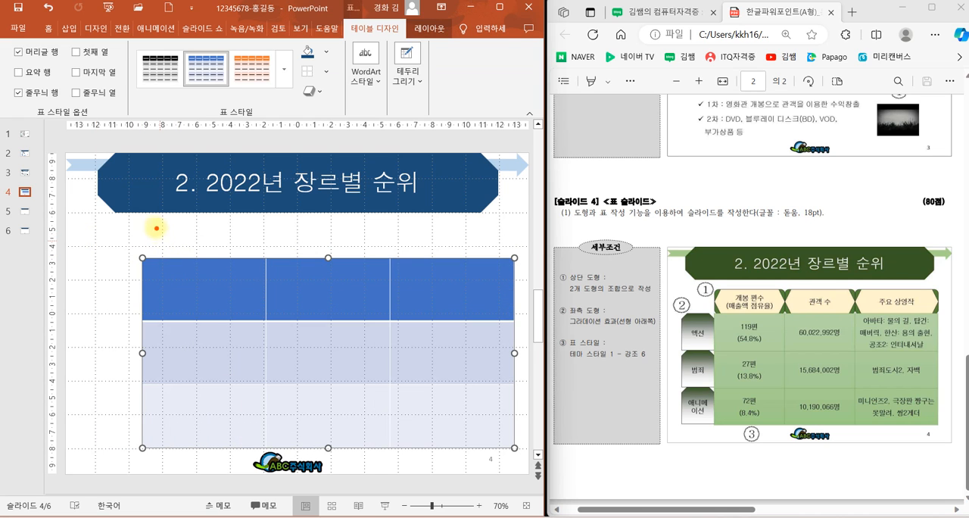
pyautogui.moveTo(152, 211); pyautogui.dragTo(144, 258)
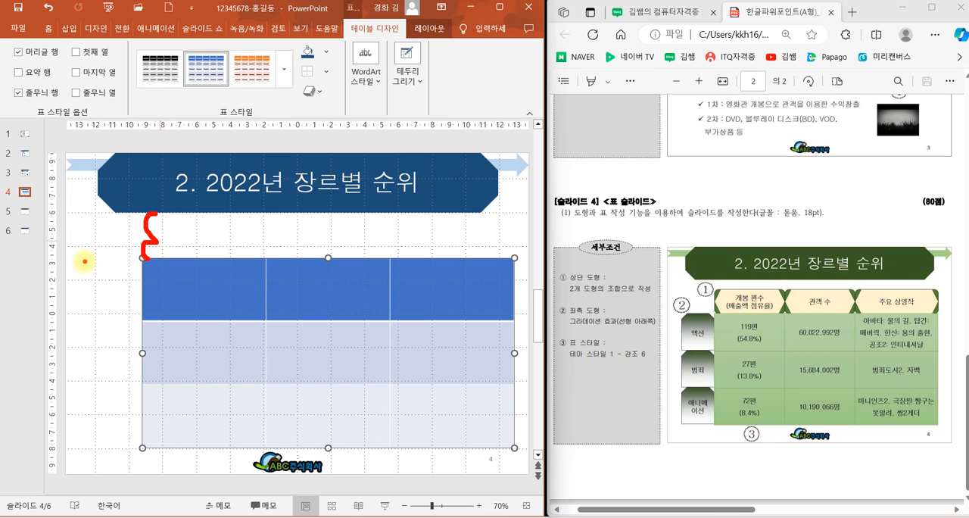
pyautogui.moveTo(67, 264); pyautogui.dragTo(142, 261)
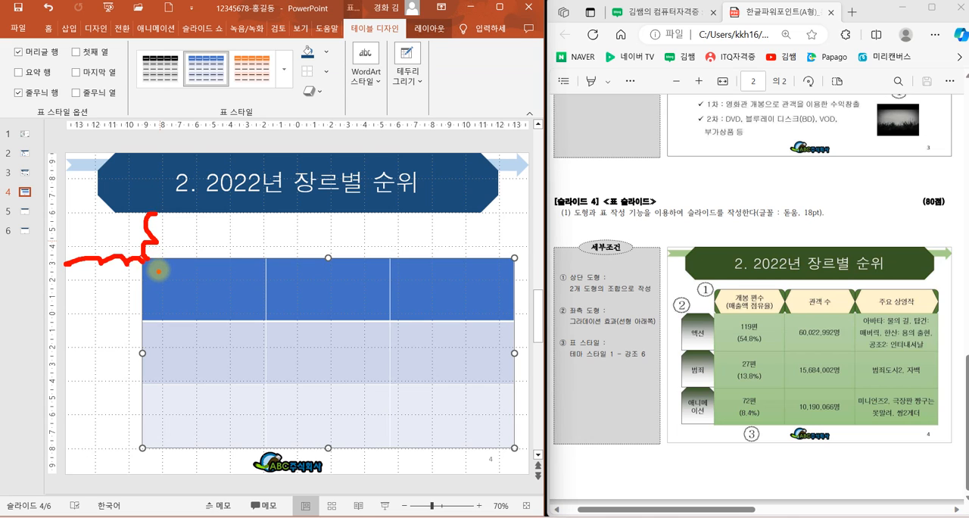
pyautogui.press('Escape')
pyautogui.moveTo(142, 258); pyautogui.dragTo(144, 263)
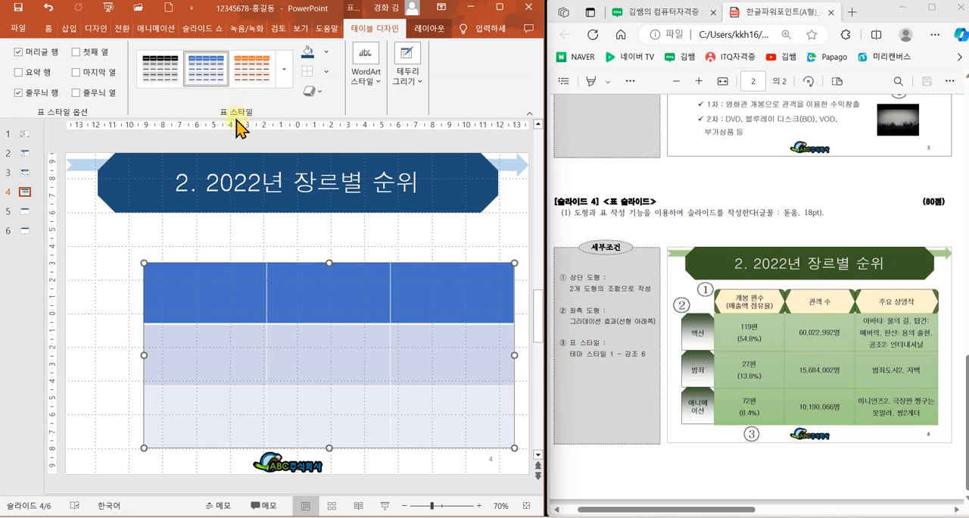
# Step: Apply the table style 테마 스타일 1 - 강조 6 to the table
pyautogui.click(284, 76)
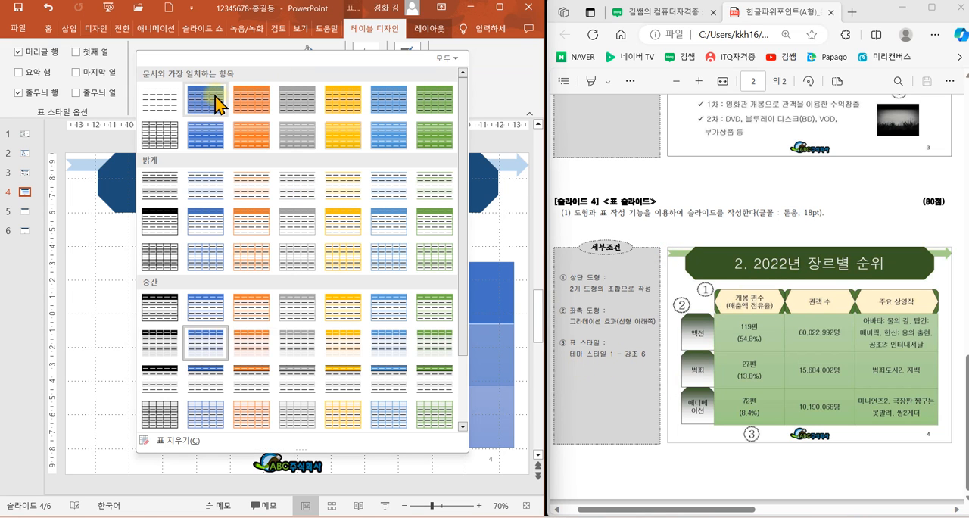
pyautogui.moveTo(178, 76); pyautogui.dragTo(463, 127)
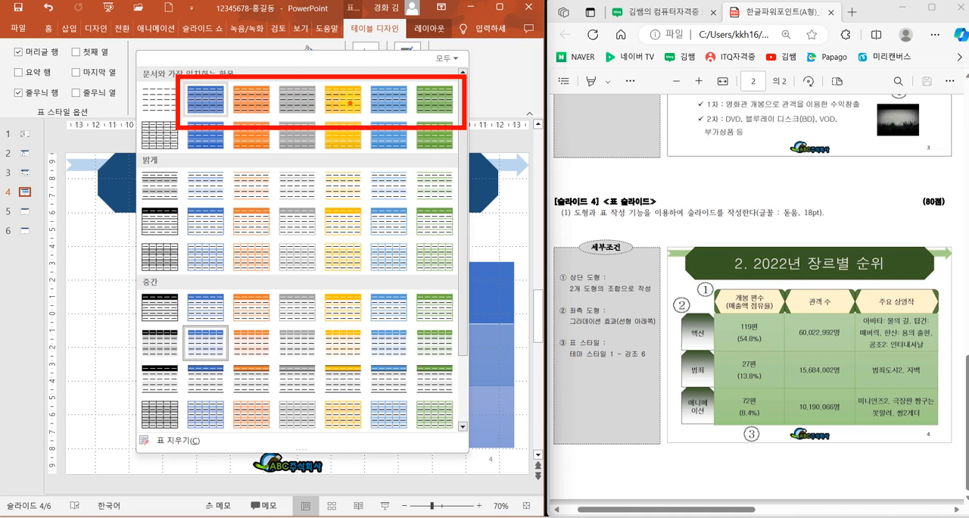
pyautogui.press('Escape')
pyautogui.click(284, 78)
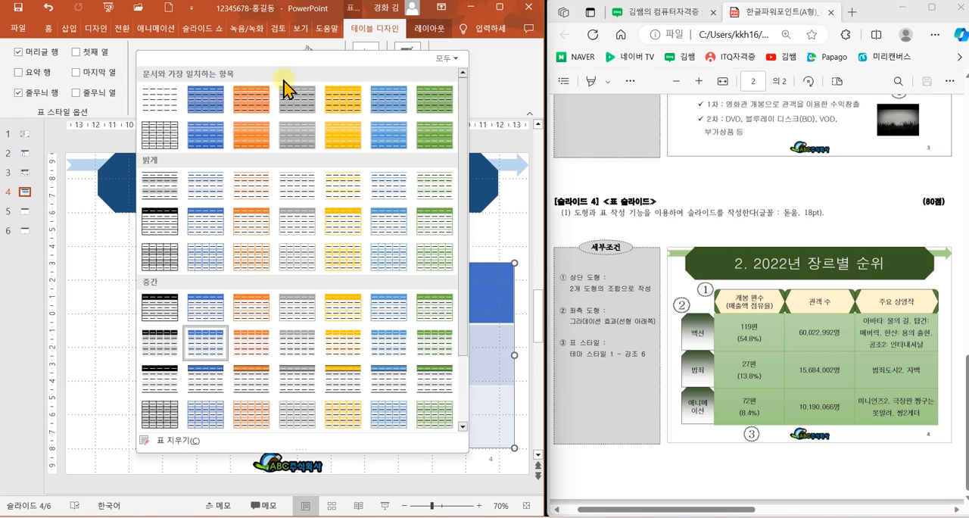
pyautogui.click(433, 108)
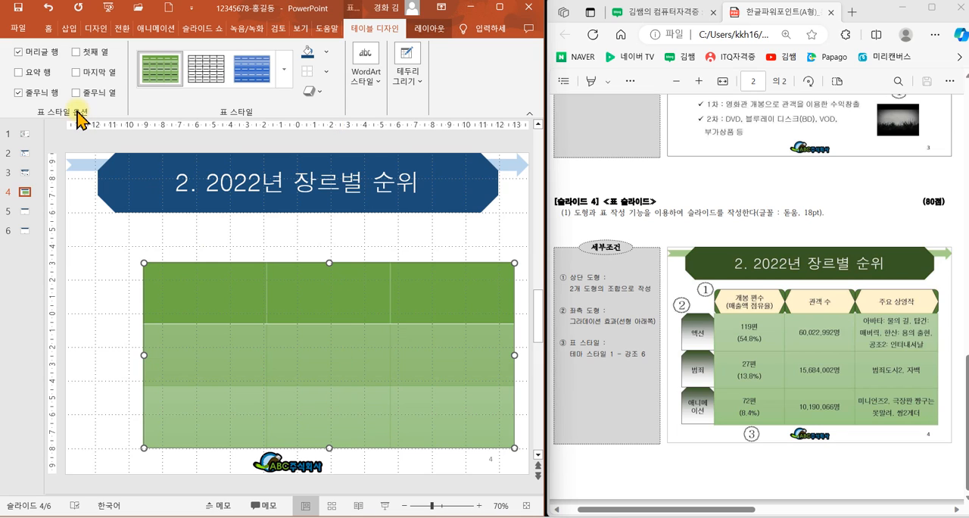
# Step: Turn off the table's header row (머리글 행) and banded rows (줄무늬 행) options
pyautogui.moveTo(7, 46)
pyautogui.mouseDown()
pyautogui.moveTo(33, 47)
pyautogui.moveTo(30, 97)
pyautogui.moveTo(70, 107)
pyautogui.mouseUp()
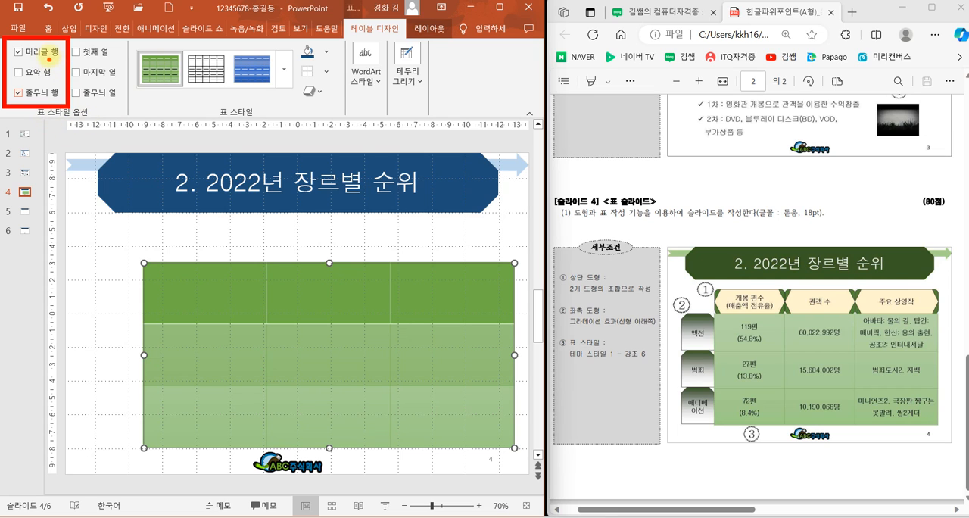
pyautogui.press('Escape')
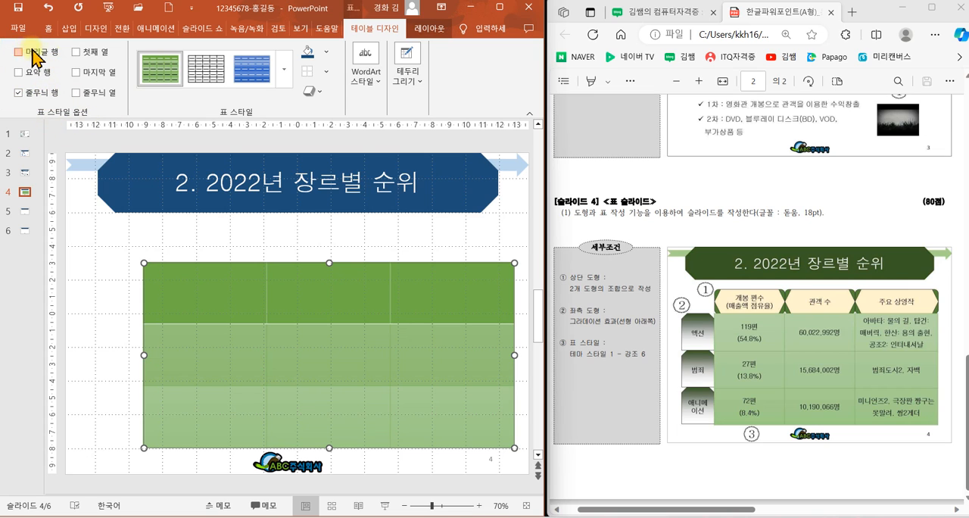
pyautogui.click(31, 52)
pyautogui.click(41, 93)
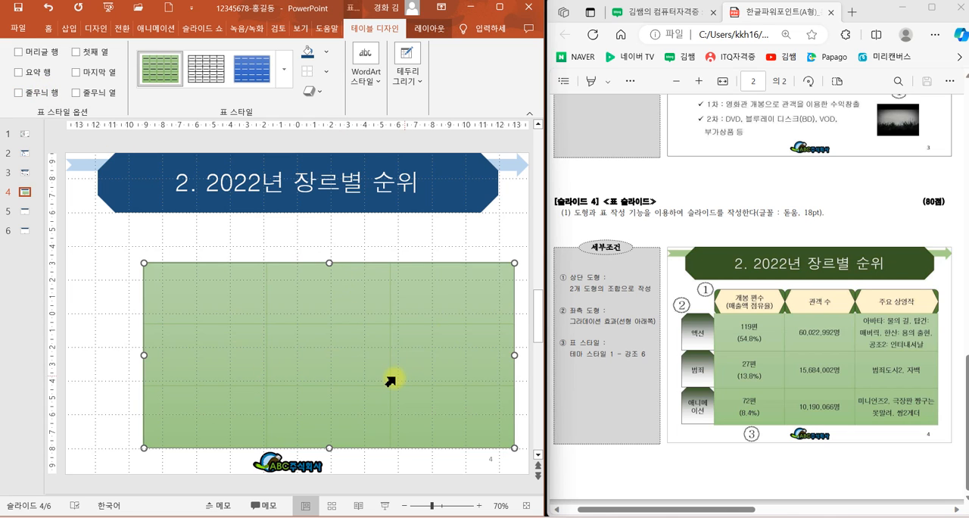
# Step: Set the table's font to 돋움 and center its text horizontally
pyautogui.click(51, 30)
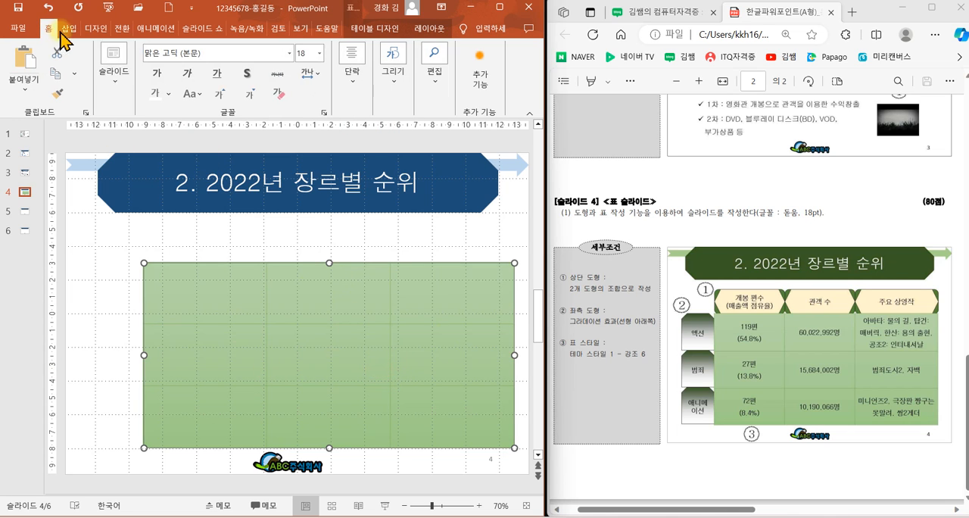
pyautogui.click(288, 53)
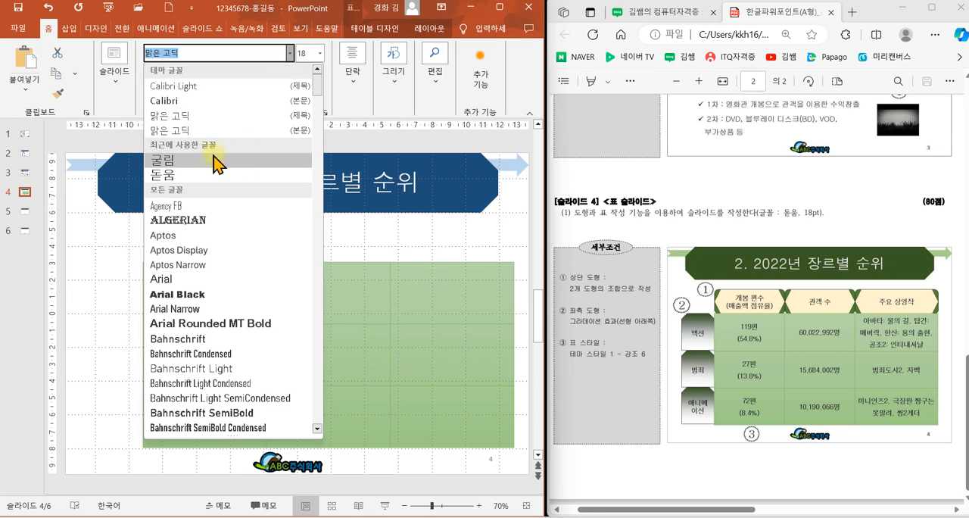
pyautogui.click(196, 175)
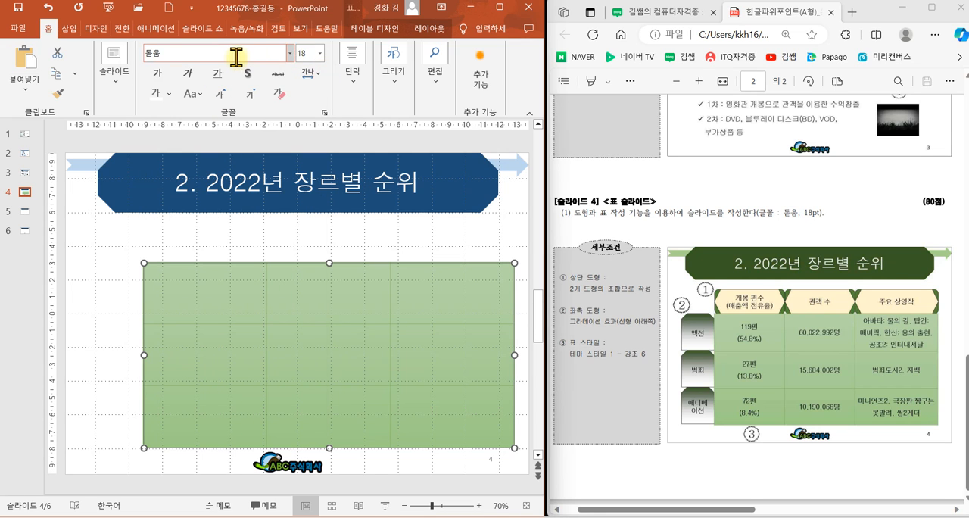
pyautogui.click(355, 87)
pyautogui.click(358, 150)
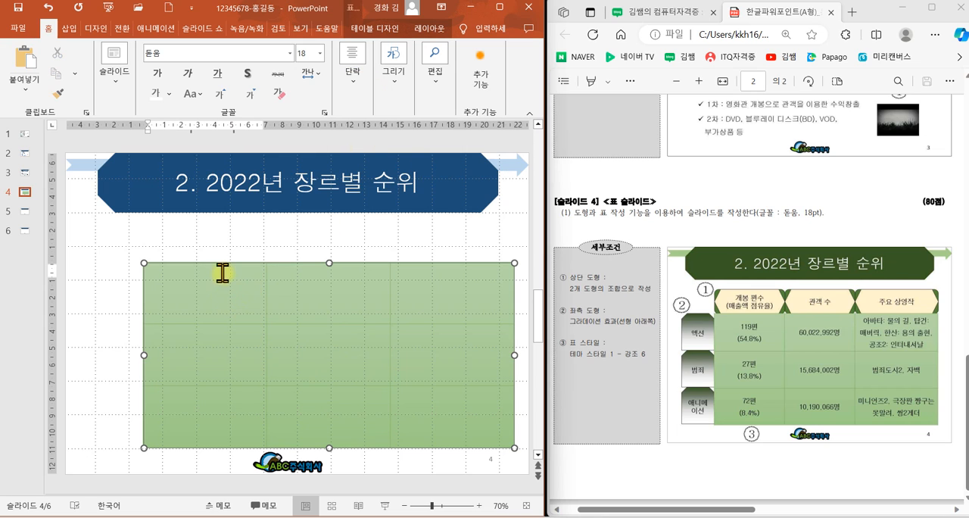
pyautogui.click(350, 81)
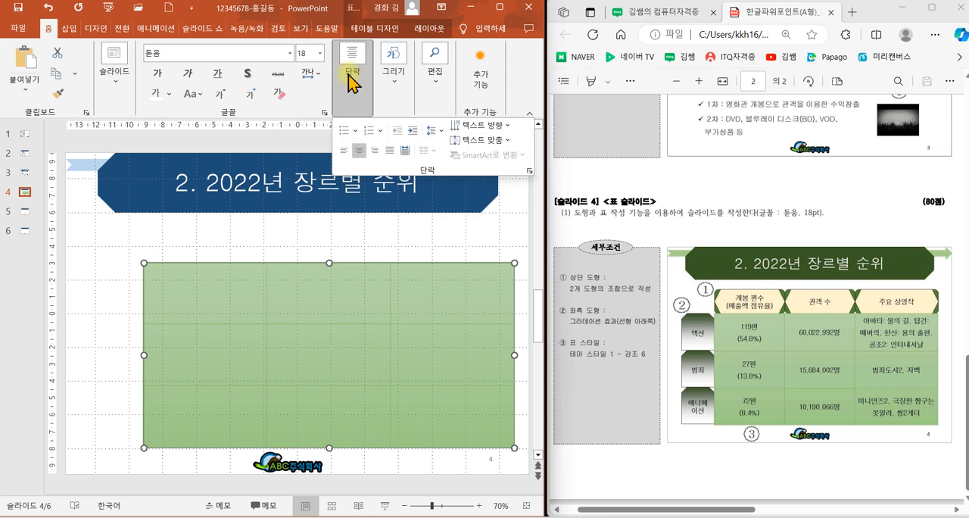
pyautogui.click(357, 151)
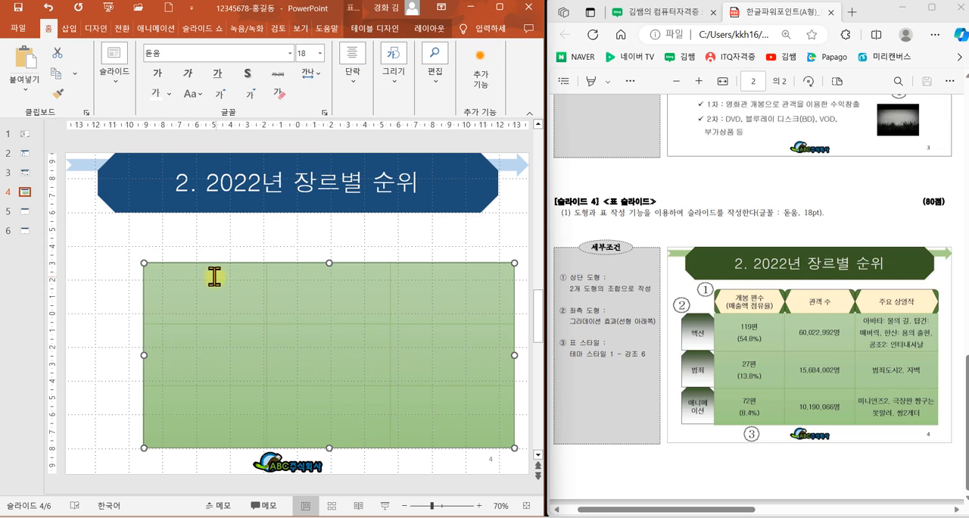
pyautogui.click(216, 275)
pyautogui.write('grgrgr')
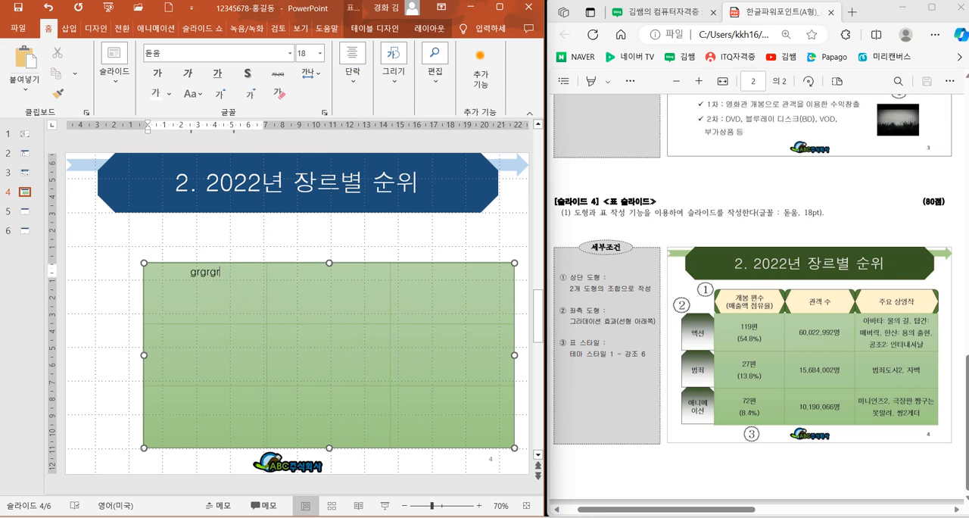
pyautogui.press('BackSpace')
pyautogui.press('BackSpace')
pyautogui.press('BackSpace')
pyautogui.press('BackSpace')
# Step: Align the table's text vertically to the middle of the cells (중간)
pyautogui.click(350, 76)
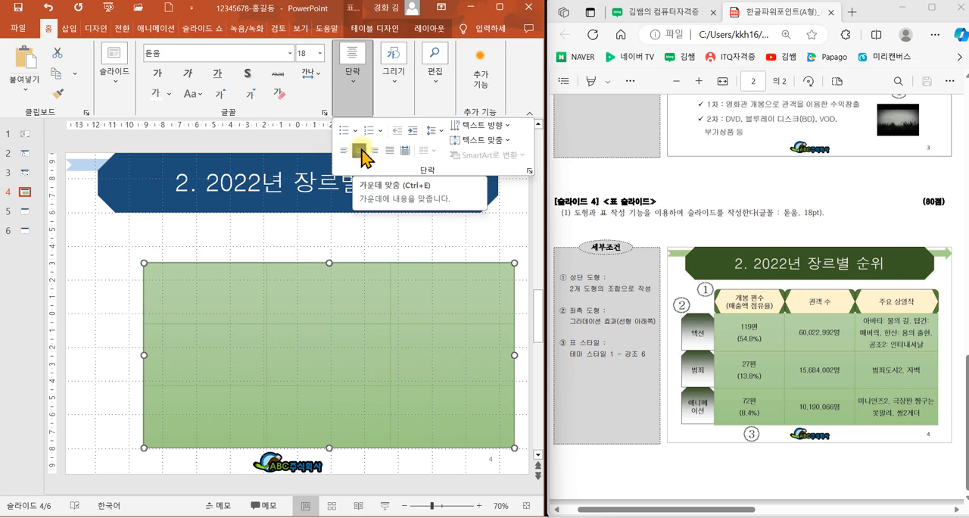
pyautogui.click(477, 139)
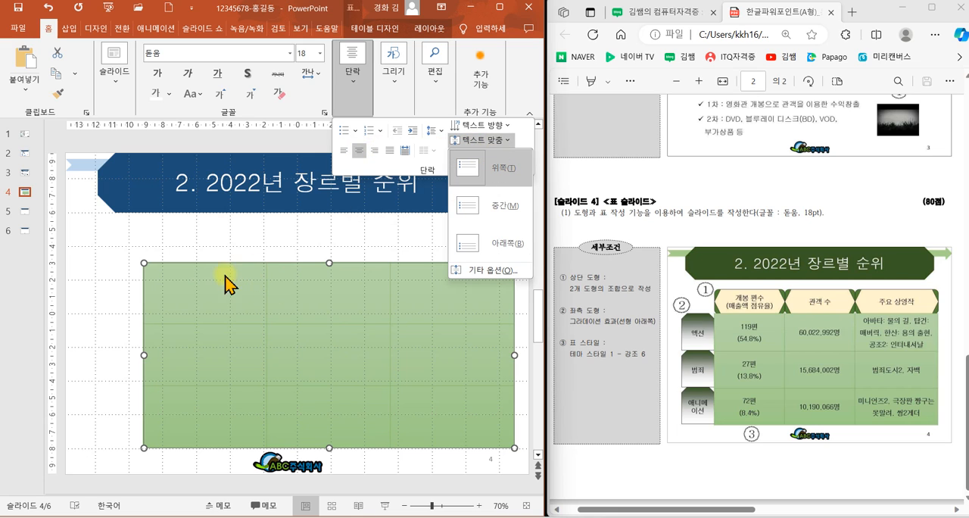
pyautogui.click(489, 216)
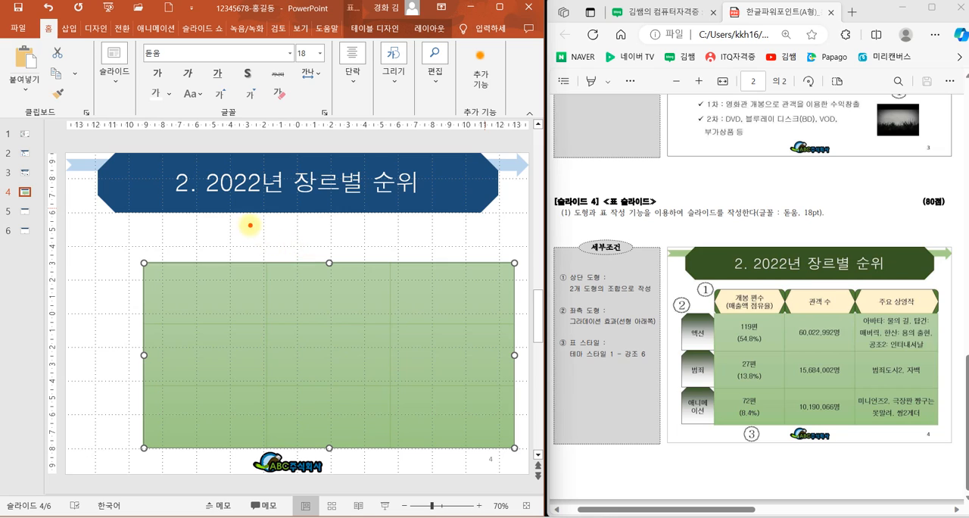
pyautogui.moveTo(260, 224)
pyautogui.mouseDown()
pyautogui.moveTo(252, 256)
pyautogui.moveTo(282, 257)
pyautogui.moveTo(303, 237)
pyautogui.mouseUp()
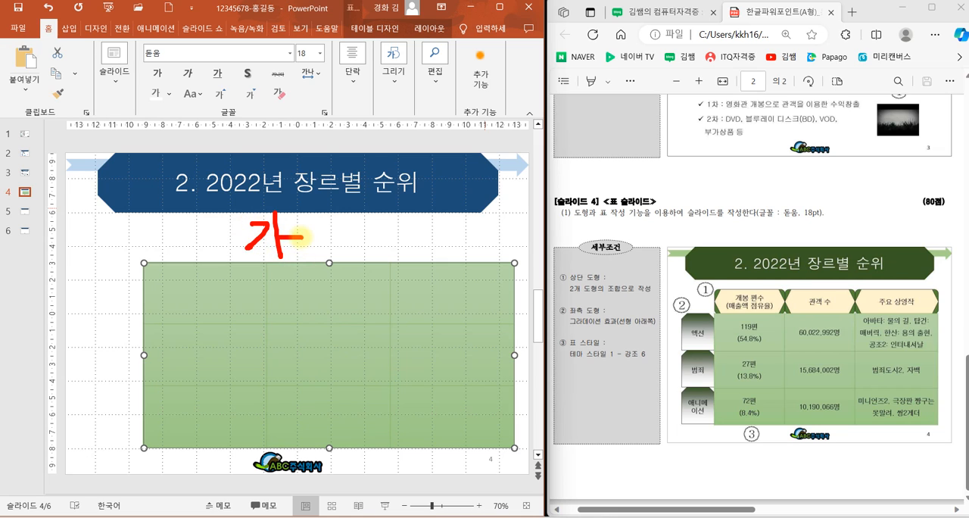
pyautogui.moveTo(256, 286)
pyautogui.mouseDown()
pyautogui.moveTo(262, 304)
pyautogui.moveTo(242, 316)
pyautogui.moveTo(274, 318)
pyautogui.moveTo(271, 333)
pyautogui.mouseUp()
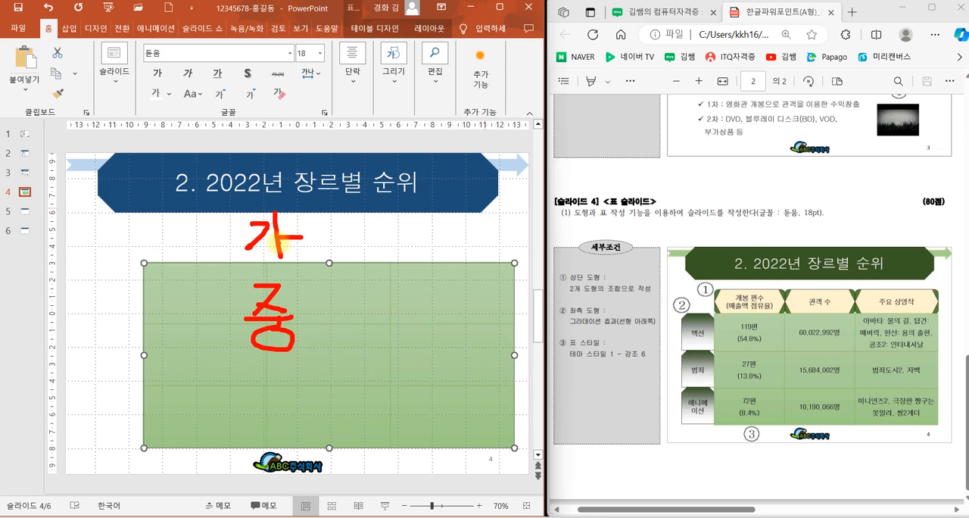
pyautogui.moveTo(321, 219)
pyautogui.mouseDown()
pyautogui.moveTo(309, 225)
pyautogui.moveTo(350, 246)
pyautogui.mouseUp()
pyautogui.moveTo(328, 247)
pyautogui.mouseDown()
pyautogui.moveTo(325, 264)
pyautogui.moveTo(363, 265)
pyautogui.mouseUp()
pyautogui.moveTo(390, 235)
pyautogui.mouseDown()
pyautogui.moveTo(363, 233)
pyautogui.moveTo(402, 265)
pyautogui.moveTo(432, 238)
pyautogui.moveTo(431, 273)
pyautogui.mouseUp()
pyautogui.moveTo(319, 293); pyautogui.dragTo(328, 322)
pyautogui.moveTo(356, 287)
pyautogui.mouseDown()
pyautogui.moveTo(355, 322)
pyautogui.moveTo(379, 303)
pyautogui.mouseUp()
pyautogui.moveTo(326, 316); pyautogui.dragTo(376, 337)
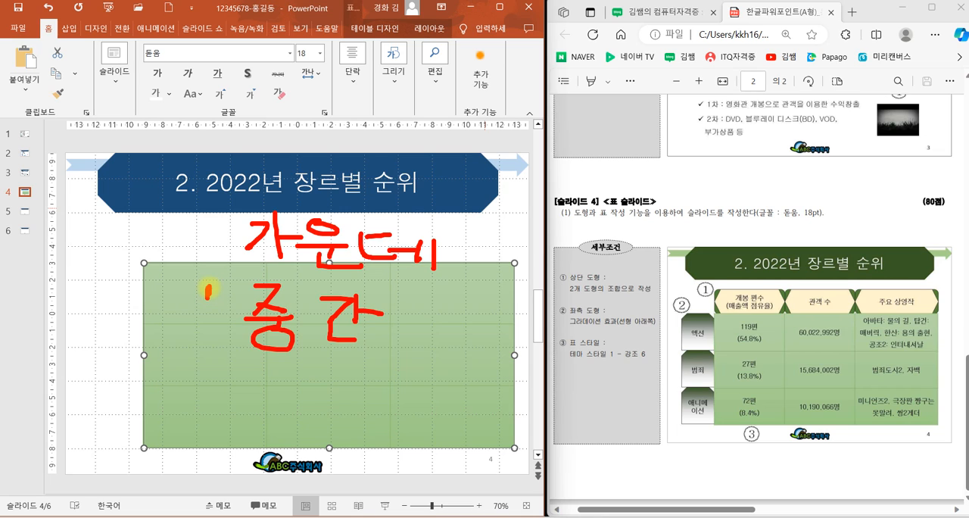
pyautogui.press('Escape')
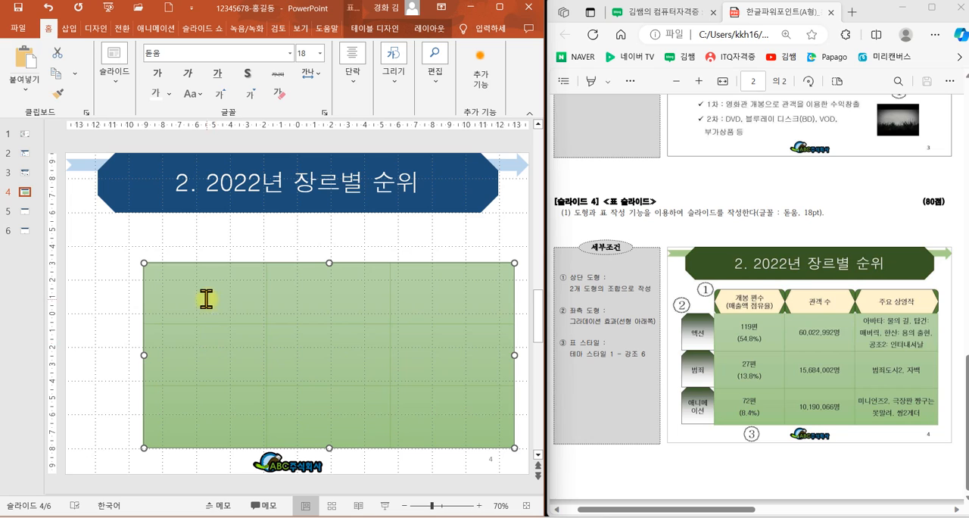
# Step: Enter 119편 and (54.8%) on two lines in the table's first cell
pyautogui.click(206, 294)
pyautogui.write('11')
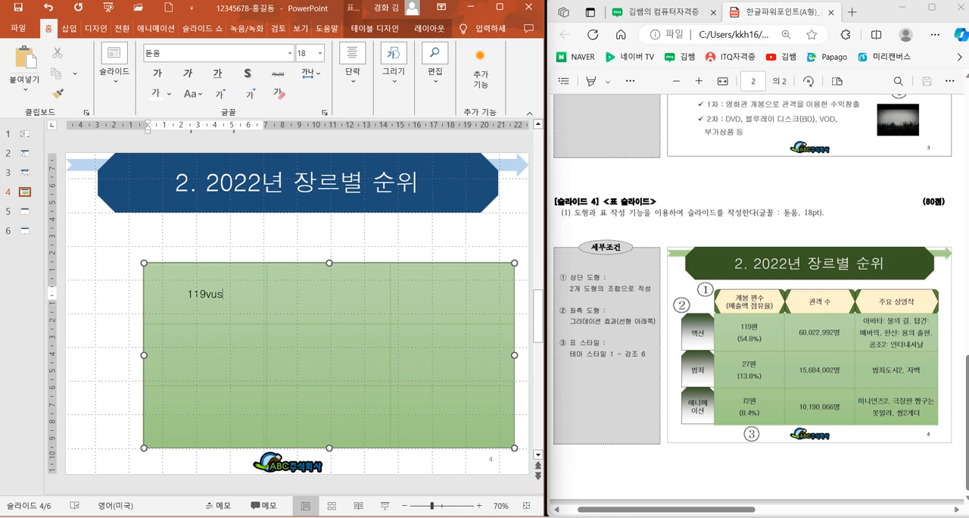
pyautogui.write('9')
pyautogui.press('Hangul')
pyautogui.write('ㅍㅕㄴ')
pyautogui.press('Return')
pyautogui.press('Hangul')
pyautogui.write('(54')
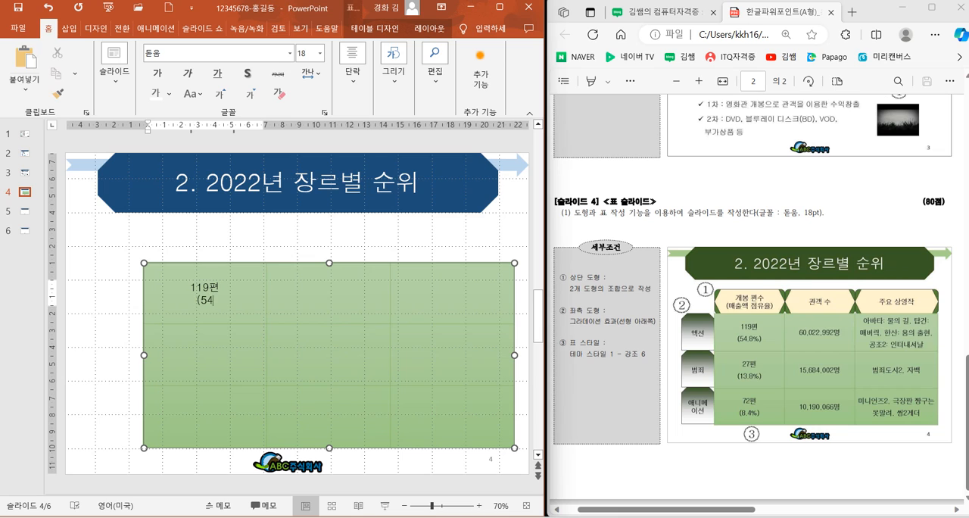
pyautogui.write('.8%')
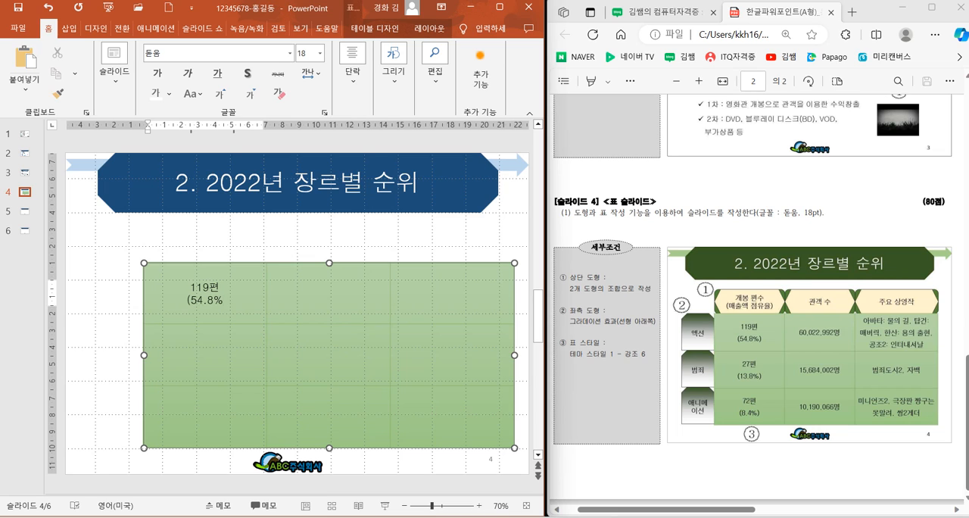
pyautogui.write(')')
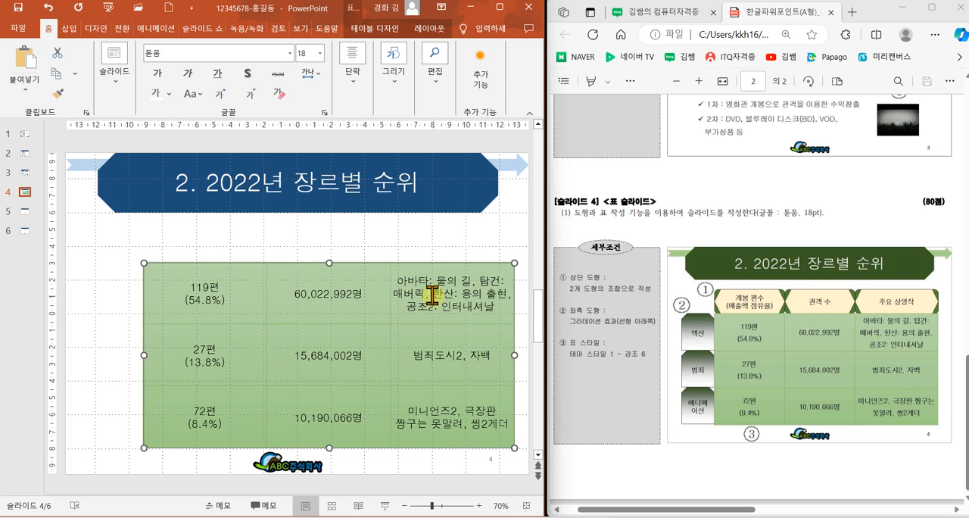
# Step: Set the line spacing of the table's text to 1.5 and deselect the table
pyautogui.click(356, 96)
pyautogui.click(437, 131)
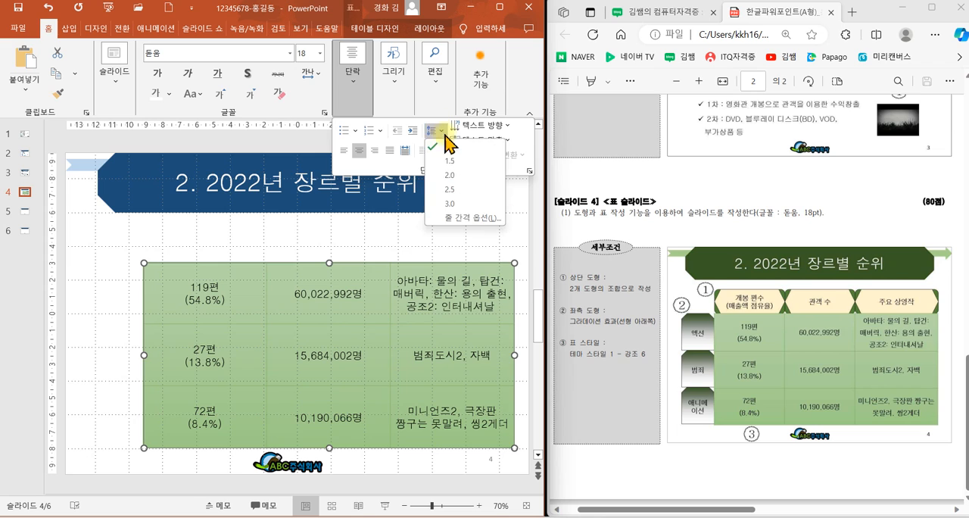
pyautogui.click(452, 165)
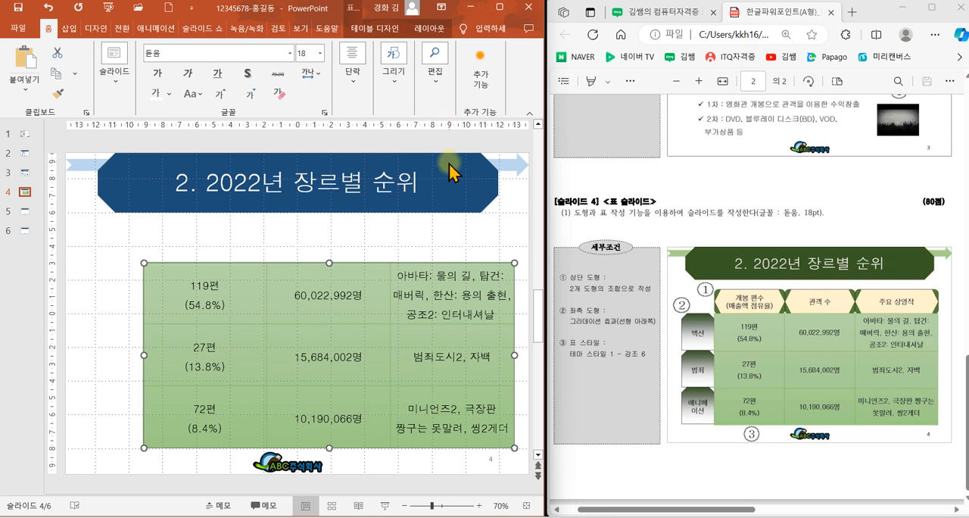
pyautogui.click(298, 239)
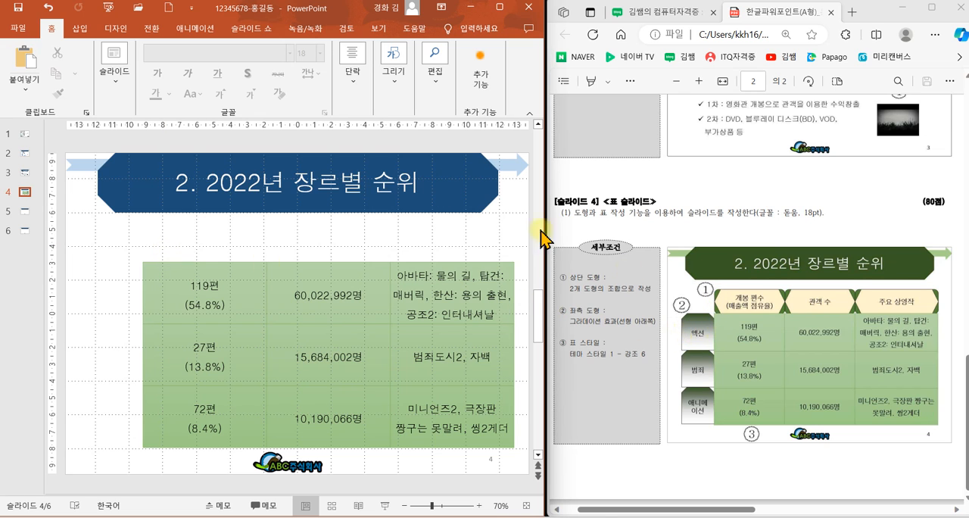
# Step: Draw a header shape directly above the table's first column and align its left edge with the table's left edge
pyautogui.click(393, 75)
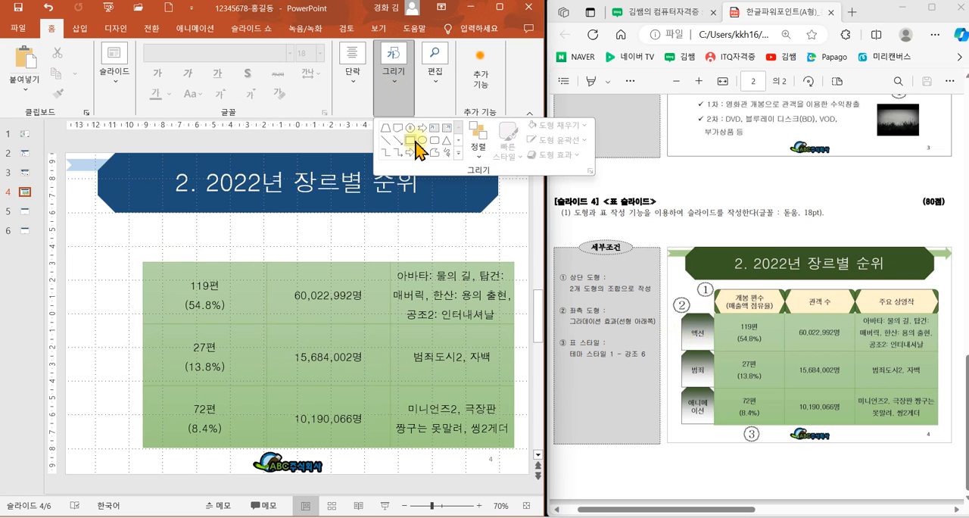
pyautogui.click(454, 168)
pyautogui.click(398, 209)
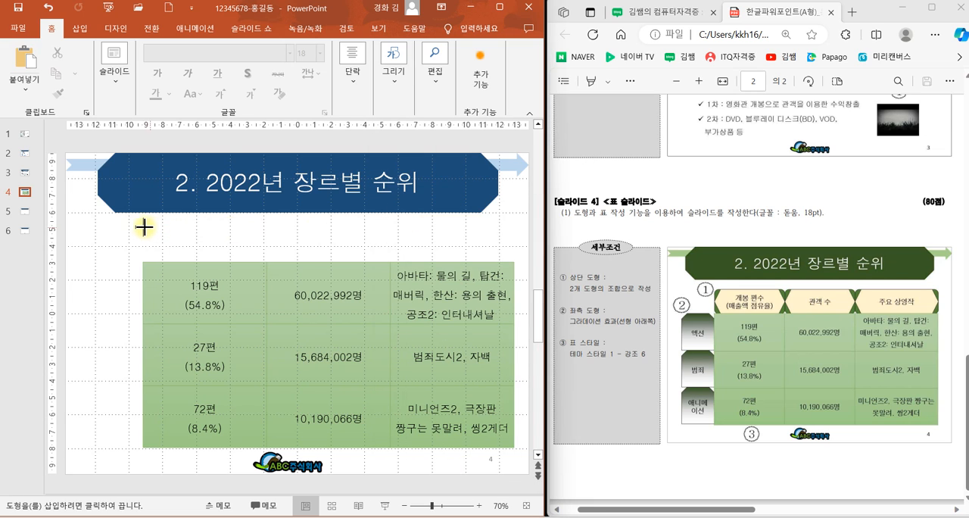
pyautogui.moveTo(143, 226); pyautogui.dragTo(265, 262)
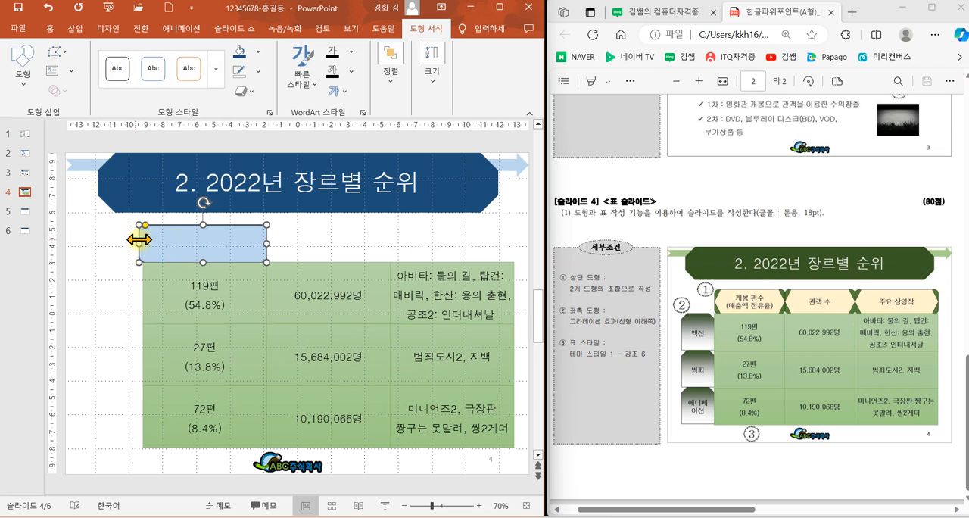
pyautogui.moveTo(139, 239); pyautogui.dragTo(143, 240)
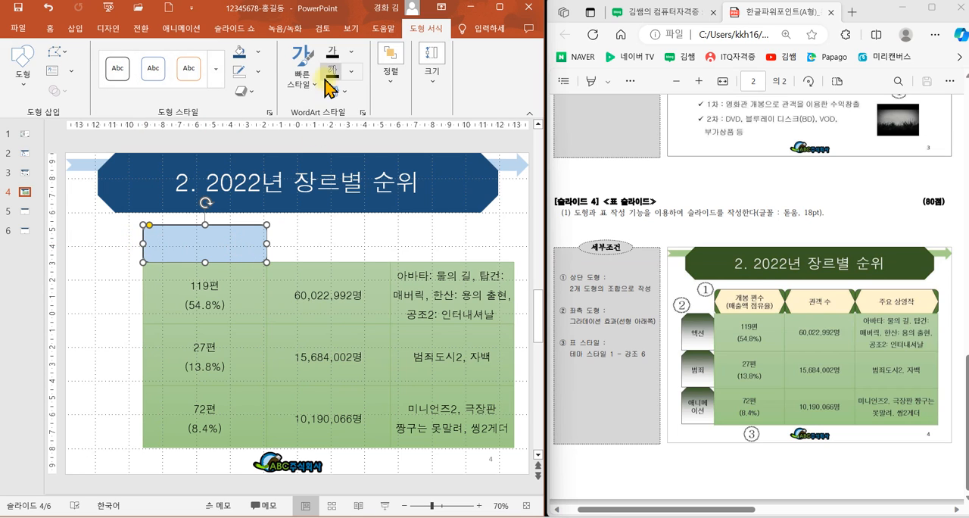
# Step: Fill the header shape above the first column with dark blue
pyautogui.click(242, 53)
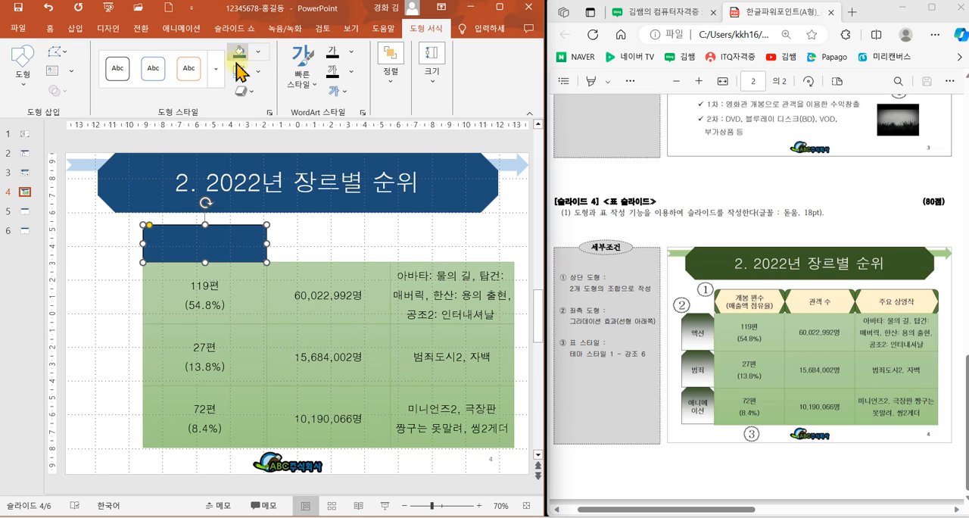